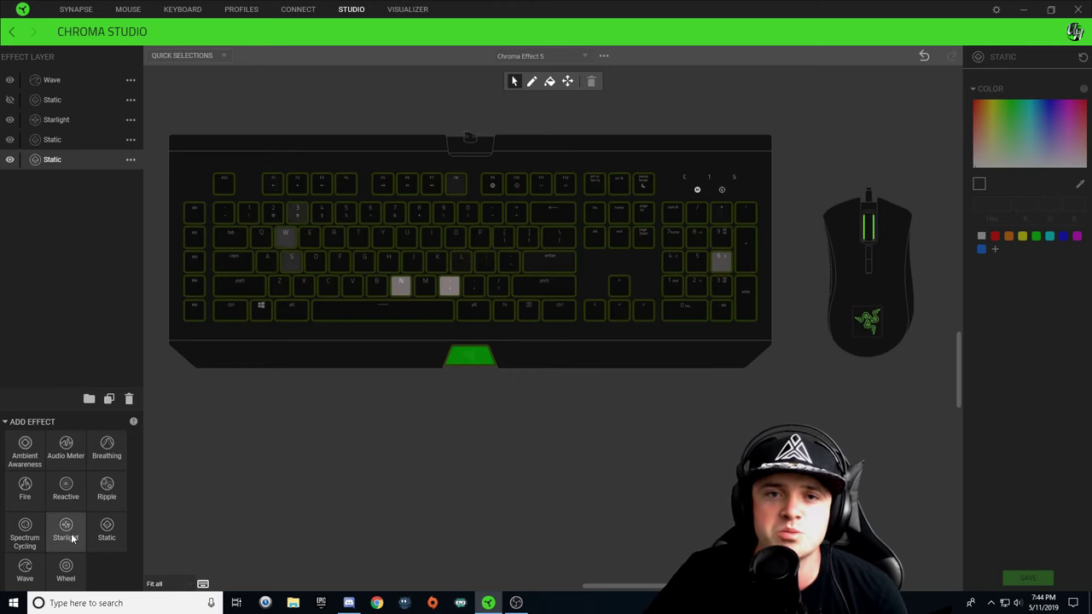
# Add 14 more Wave effect layers to Chroma Effect 5.
pyautogui.click(24, 570)
pyautogui.click(25, 570)
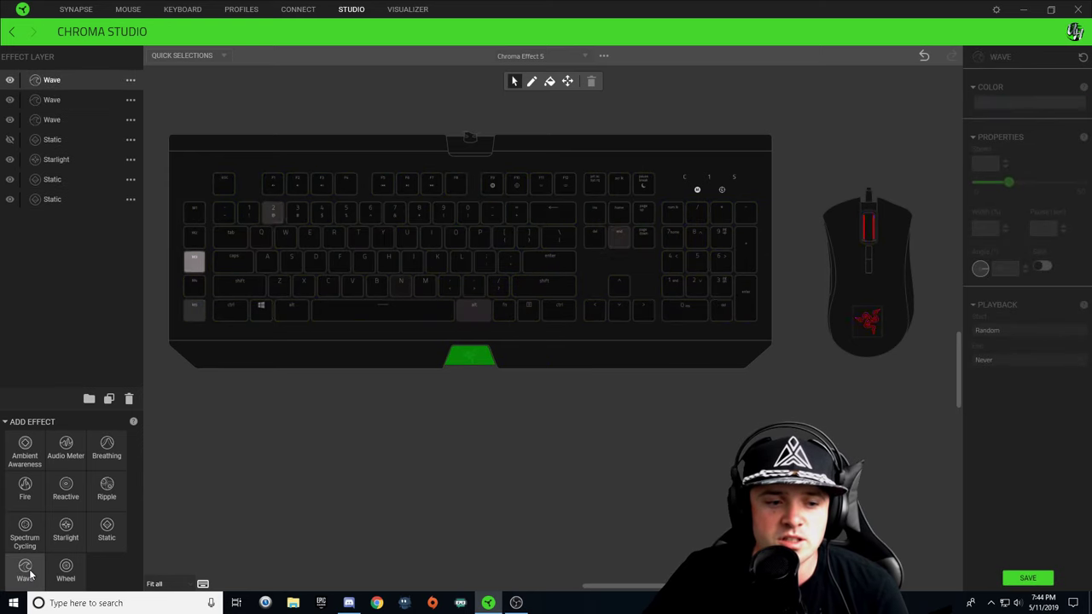
pyautogui.click(30, 575)
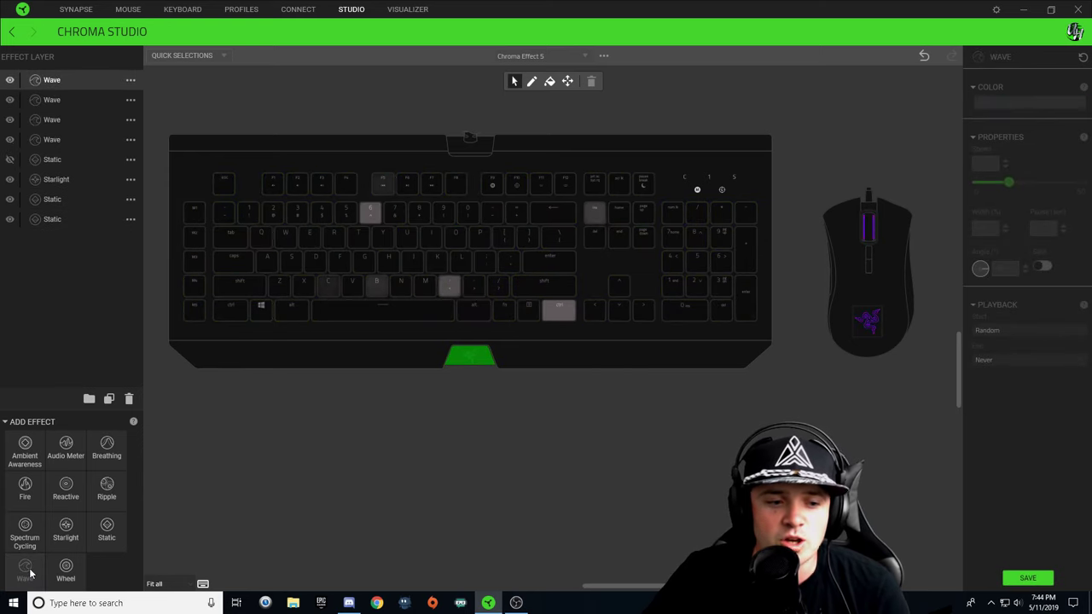
pyautogui.click(30, 575)
pyautogui.click(30, 574)
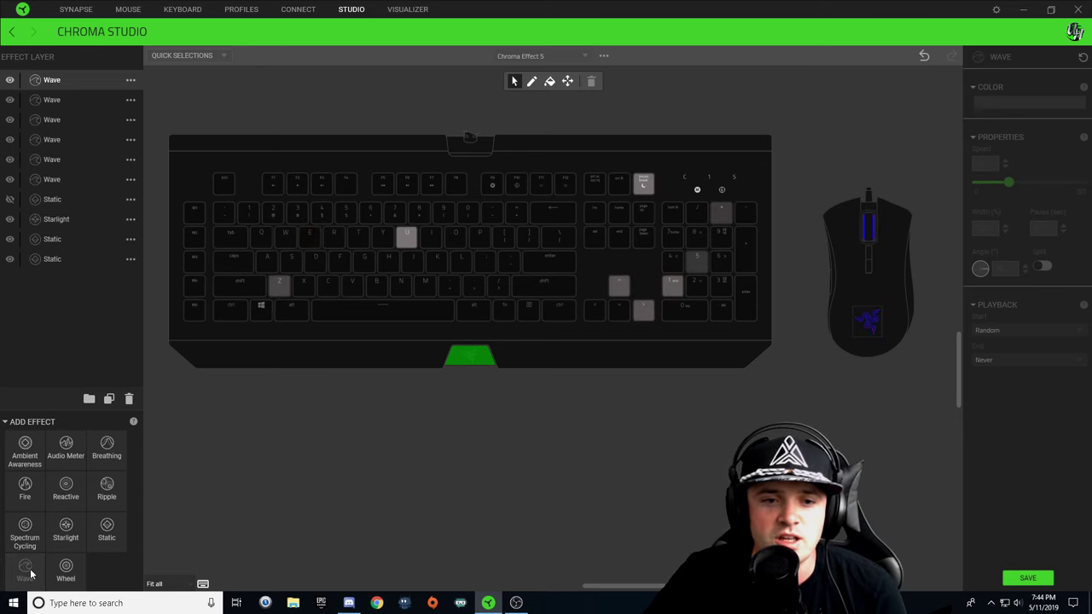
pyautogui.click(29, 575)
pyautogui.click(30, 574)
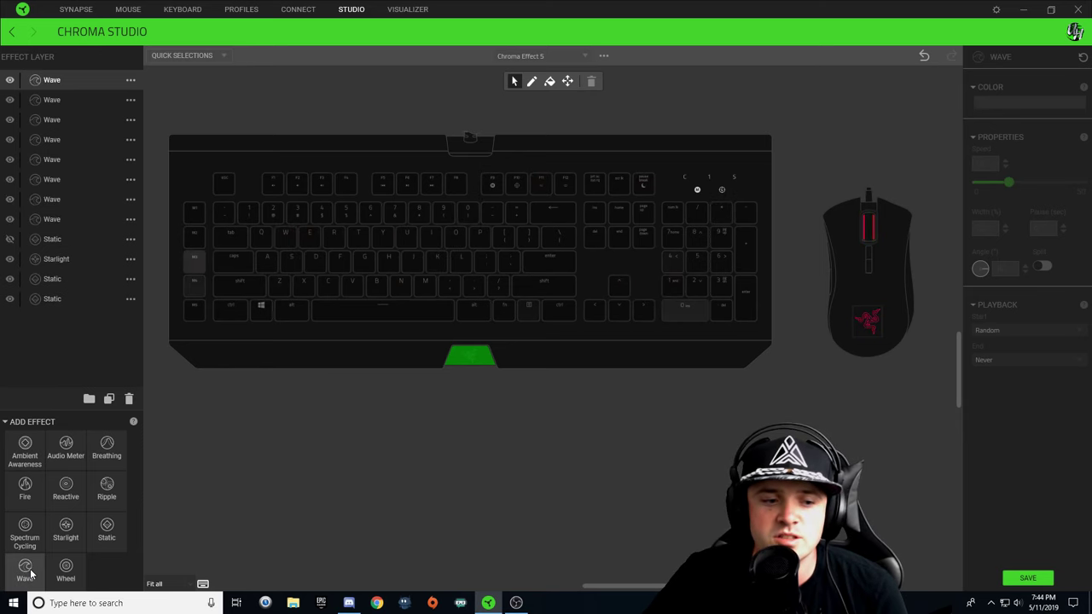
pyautogui.click(30, 575)
pyautogui.click(30, 575)
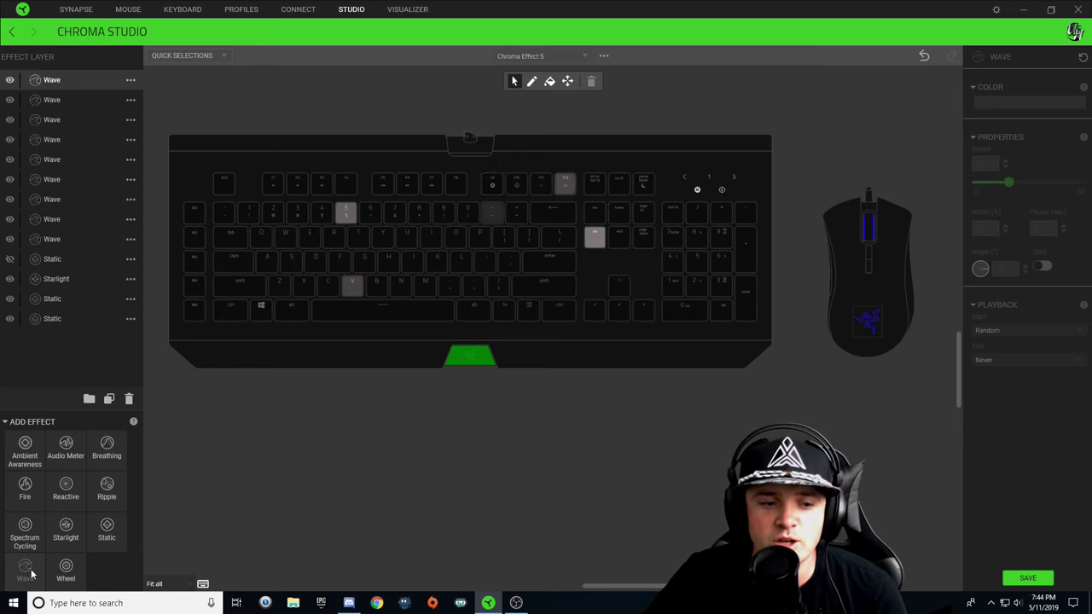
pyautogui.click(31, 575)
pyautogui.click(30, 575)
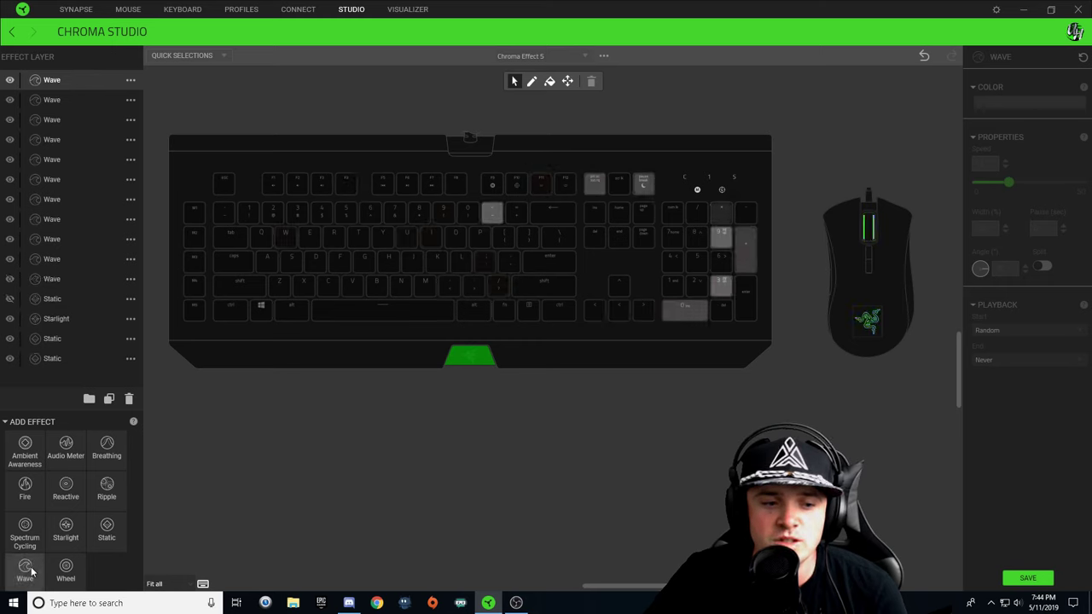
pyautogui.click(30, 575)
pyautogui.click(32, 572)
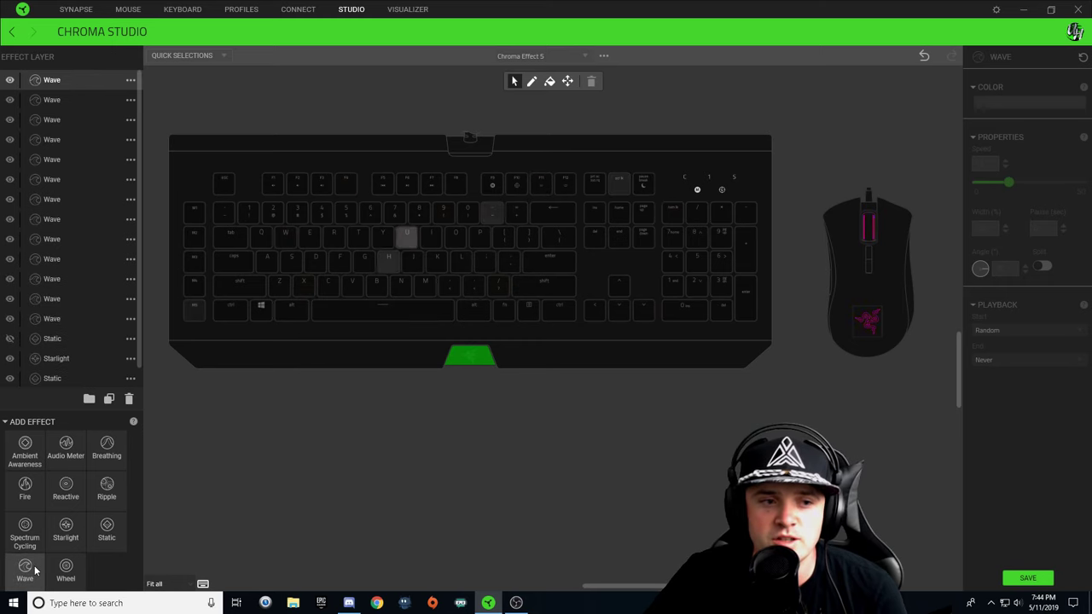
pyautogui.click(33, 572)
pyautogui.click(30, 570)
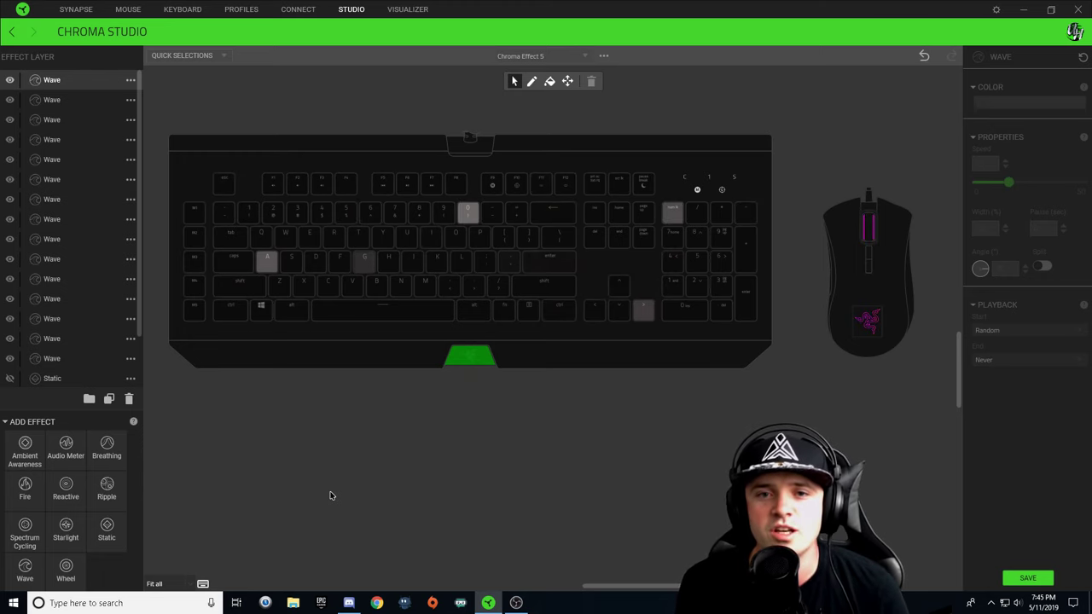
# Rename the lower 14 Wave layers, from lowest upward: i, _, l, o, v, e, __, y, oo, u, ___, m, ooo, mm.
pyautogui.scroll(-2, 92, 196)
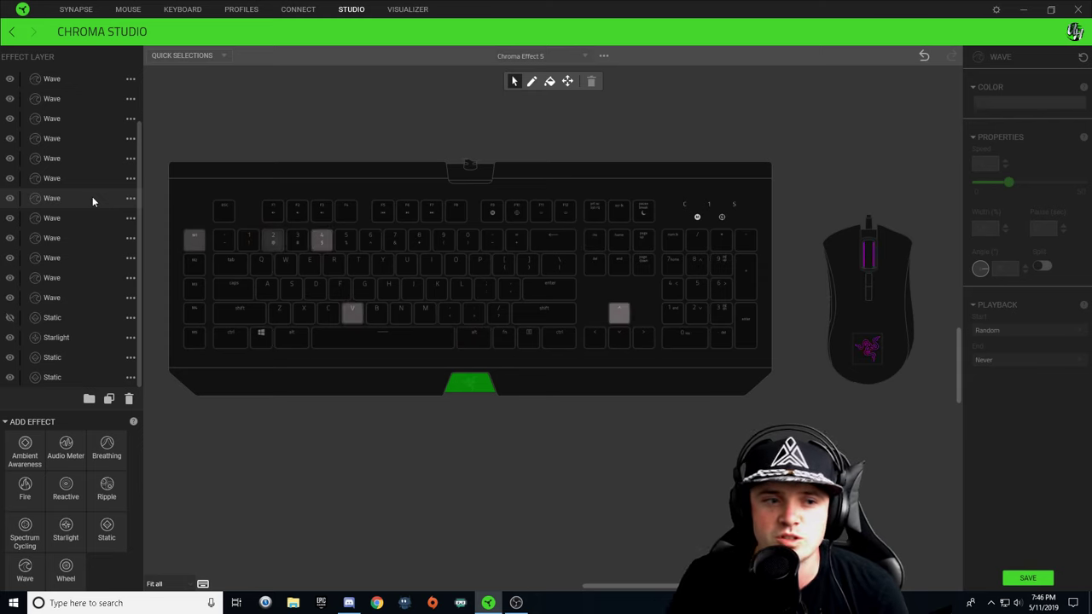
pyautogui.click(131, 297)
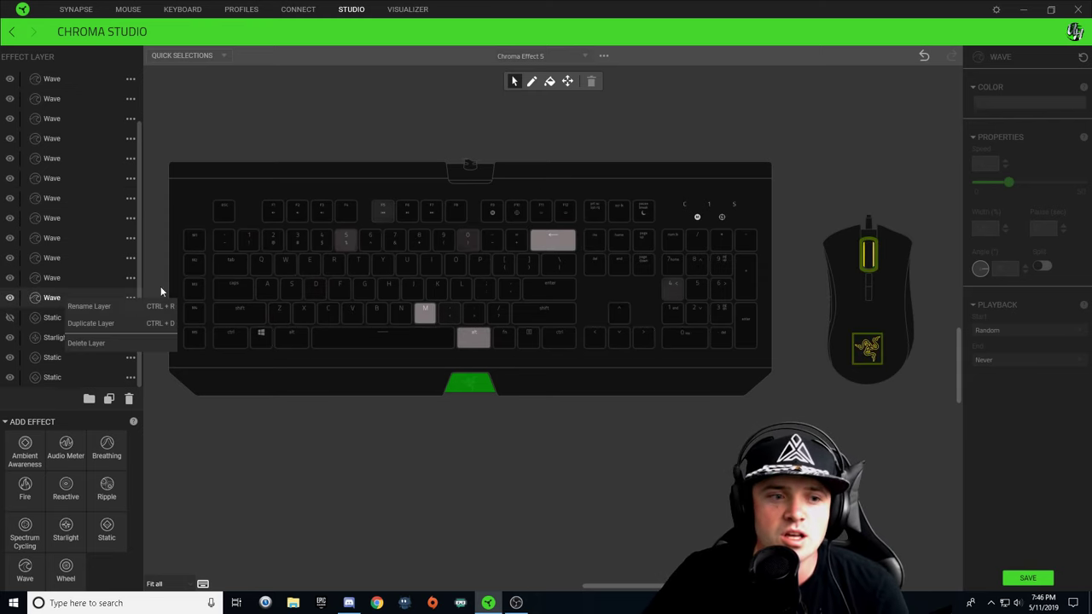
pyautogui.click(97, 306)
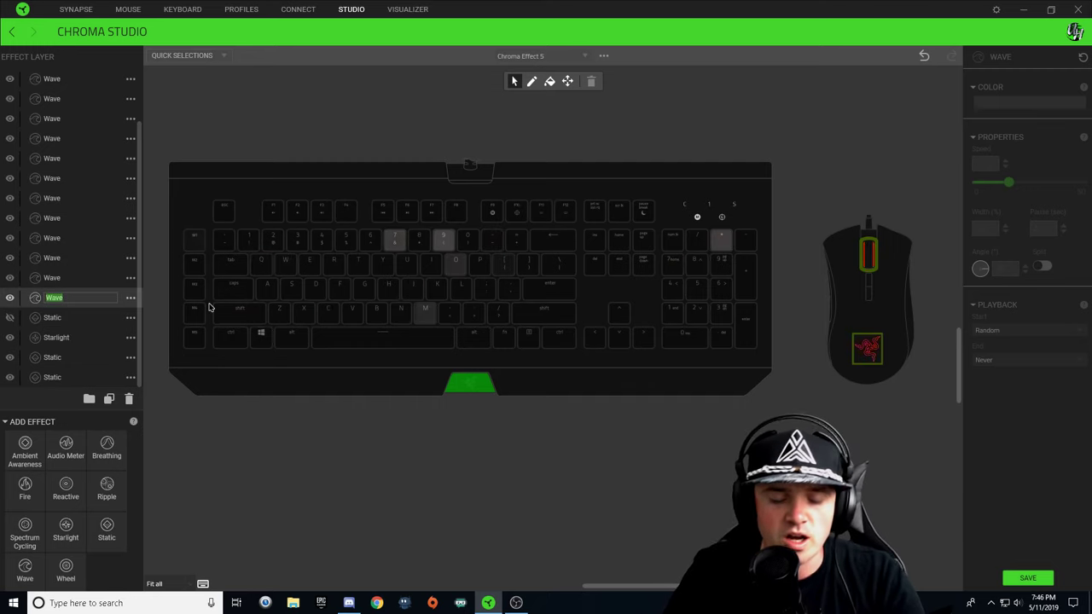
pyautogui.press('BackSpace')
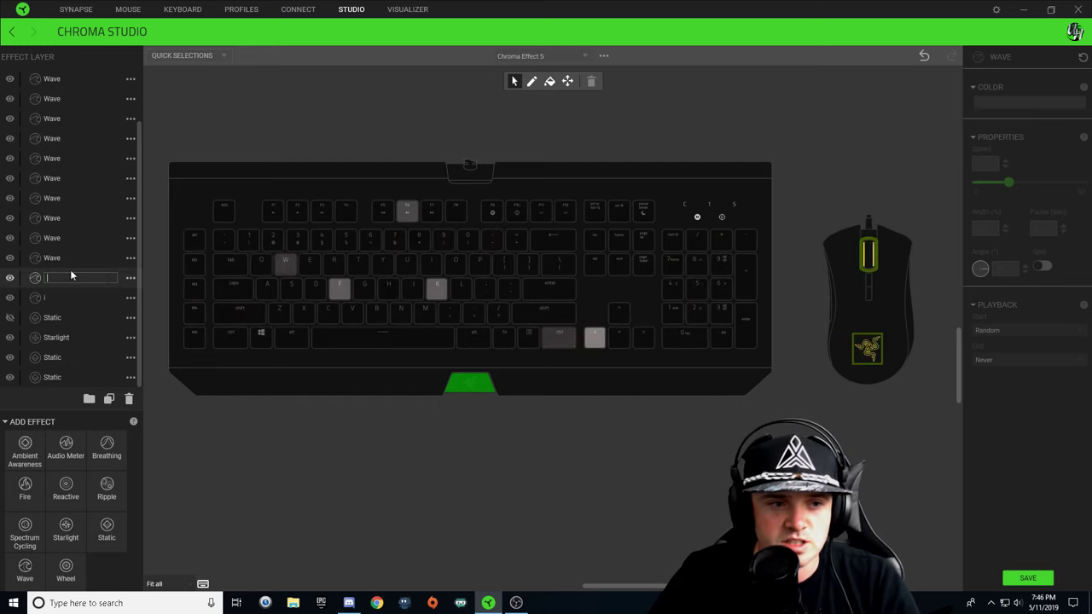
pyautogui.hotkey('ctrl', 'z')
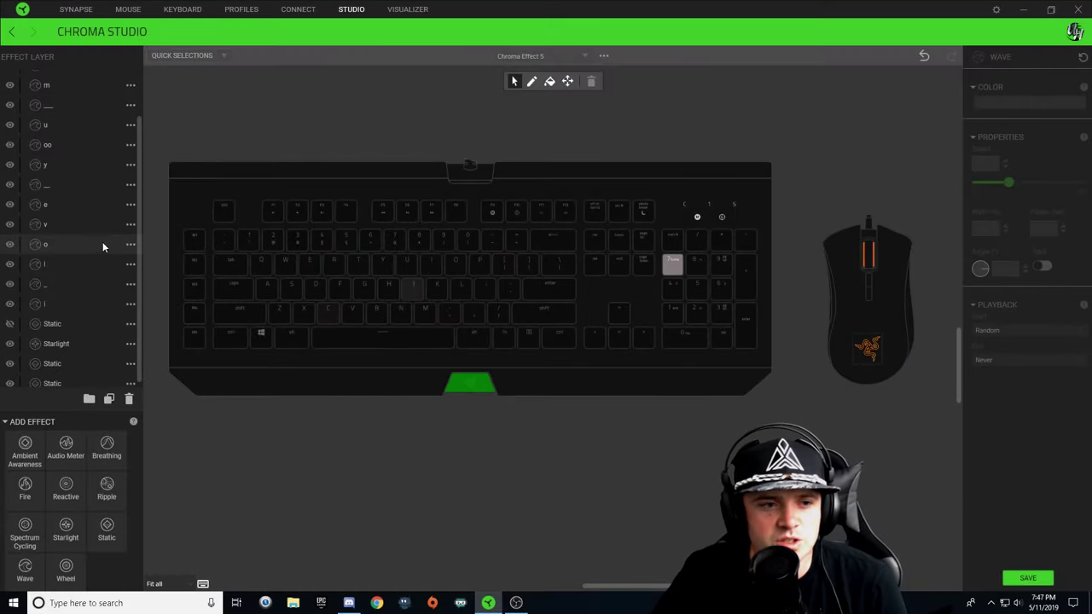
pyautogui.scroll(1, 103, 242)
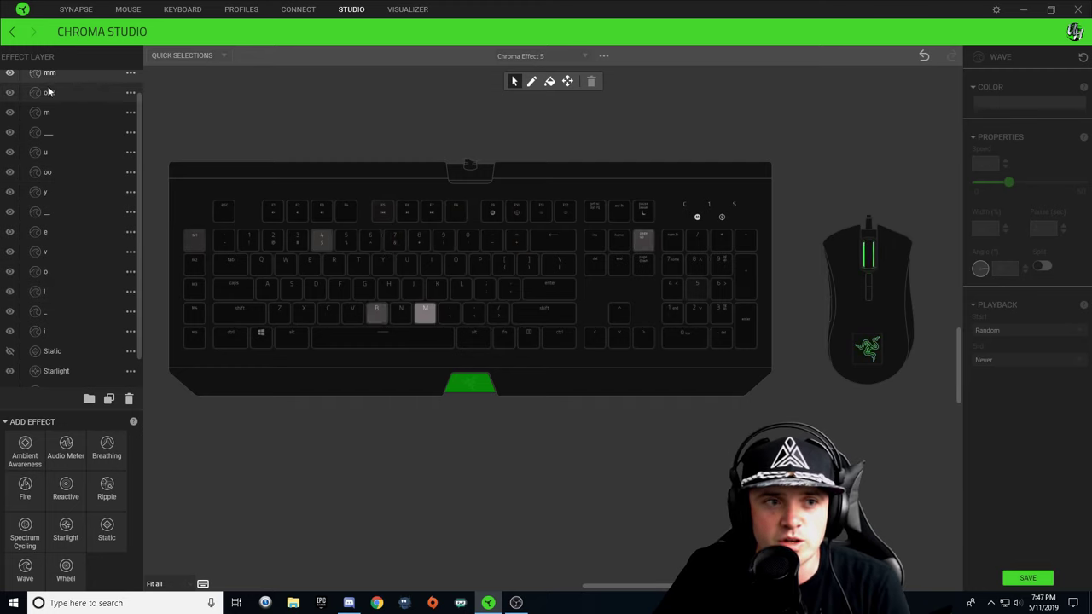
pyautogui.scroll(1, 115, 117)
pyautogui.scroll(2, 641, 273)
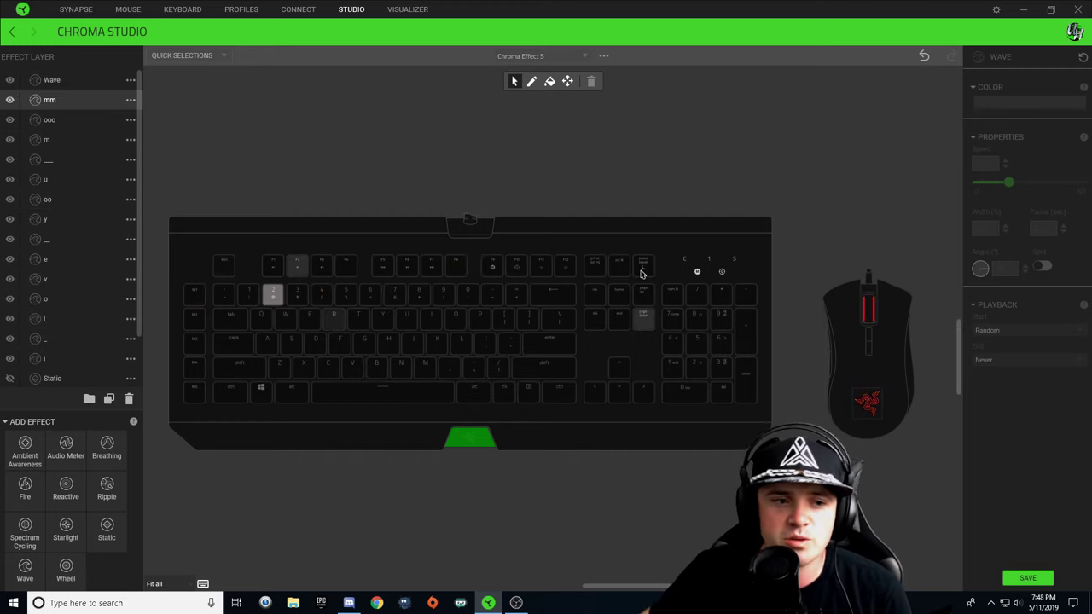
# Apply the black-green-black gradient pattern to the i layer and move its color stops together at the gradient's far end.
pyautogui.click(67, 362)
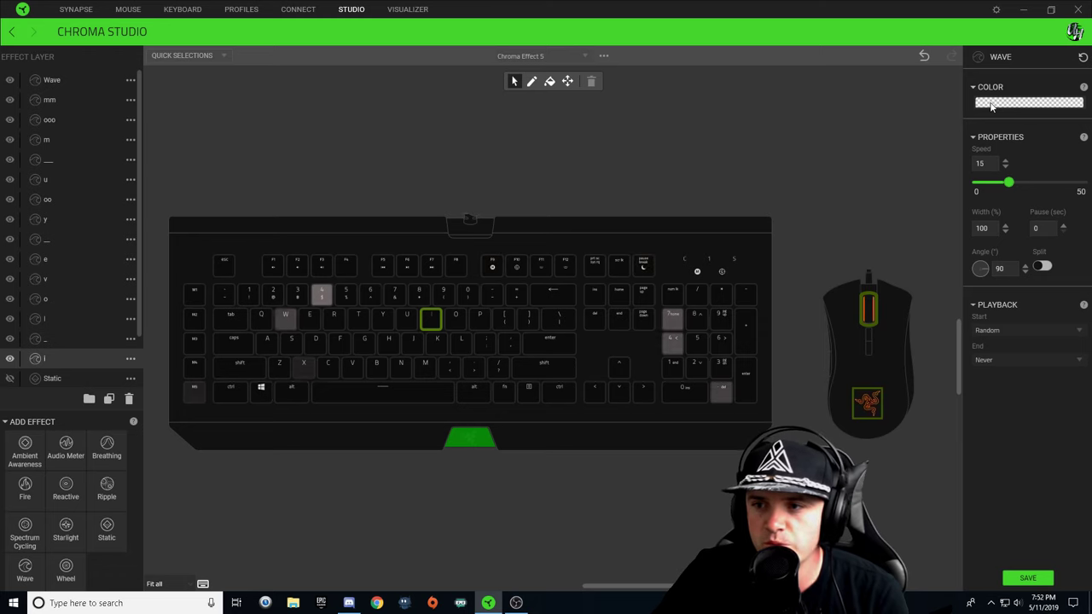
pyautogui.click(991, 103)
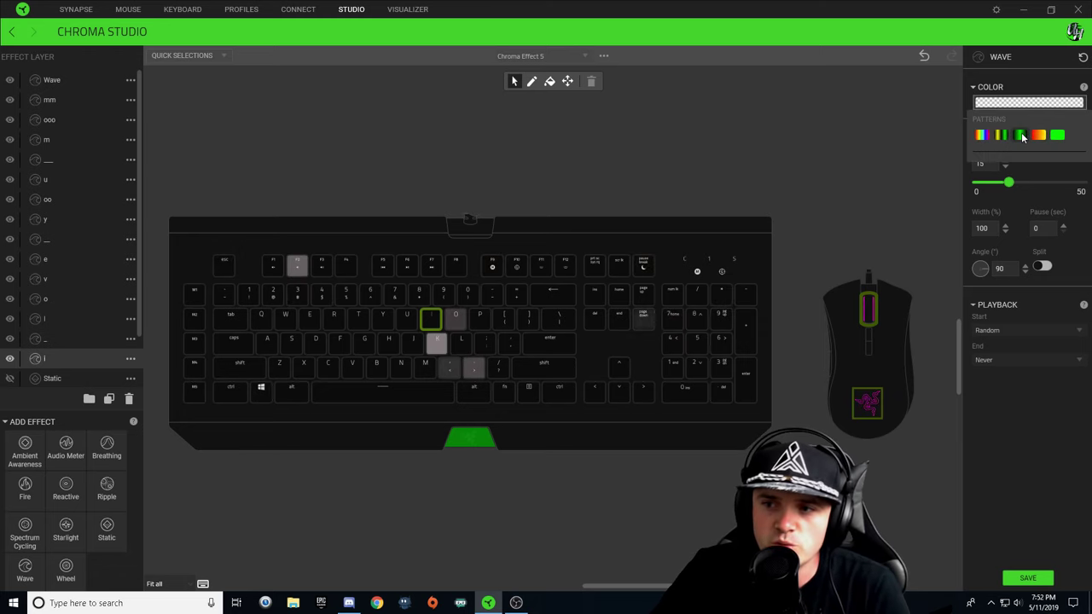
pyautogui.click(1021, 135)
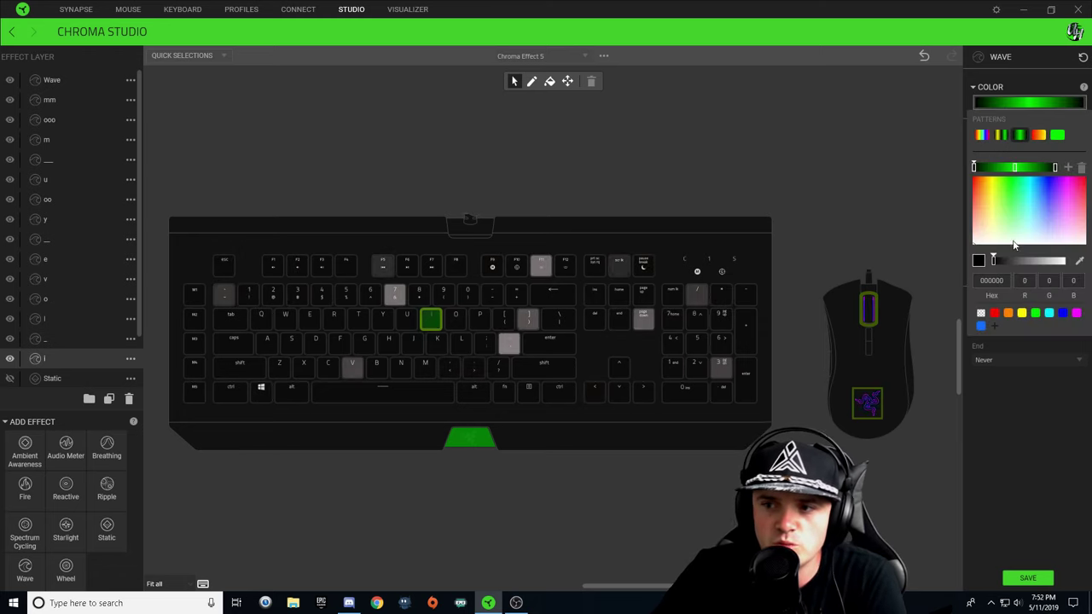
pyautogui.moveTo(1014, 167); pyautogui.dragTo(1026, 169)
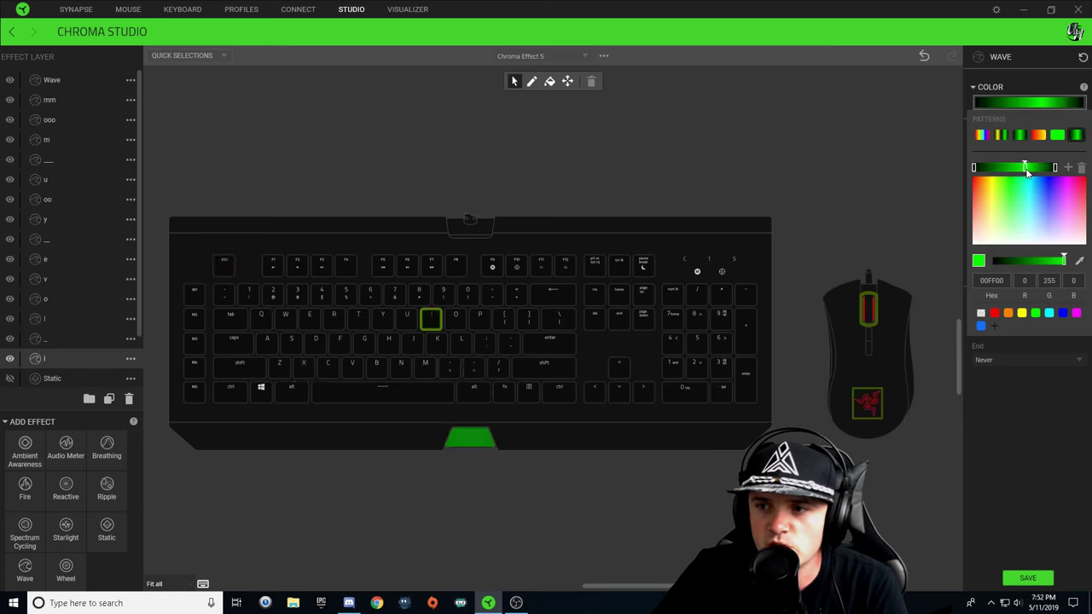
pyautogui.click(1038, 167)
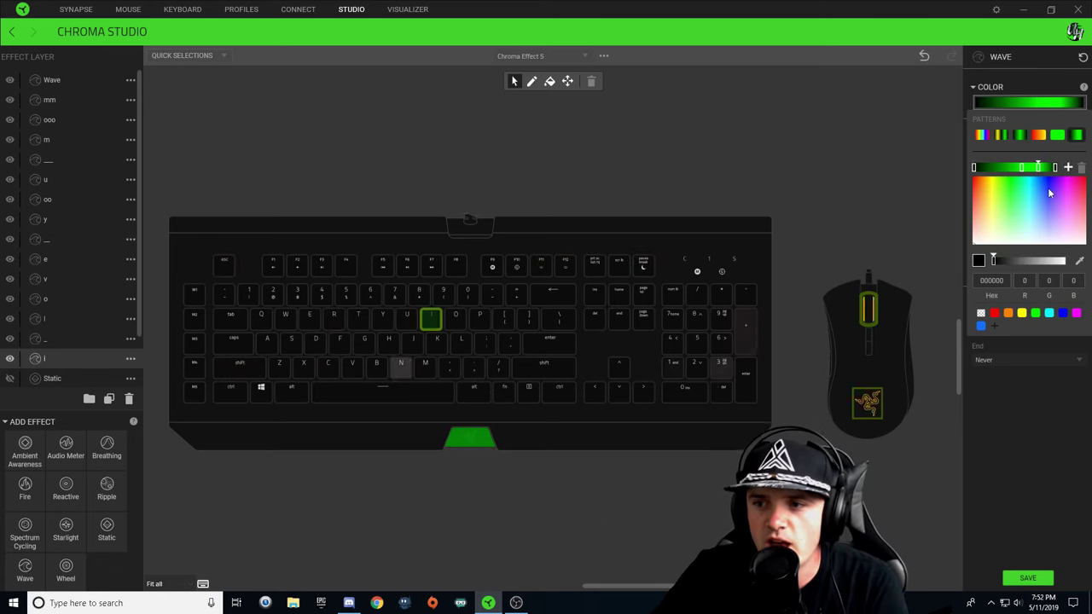
pyautogui.moveTo(1036, 169); pyautogui.dragTo(1026, 169)
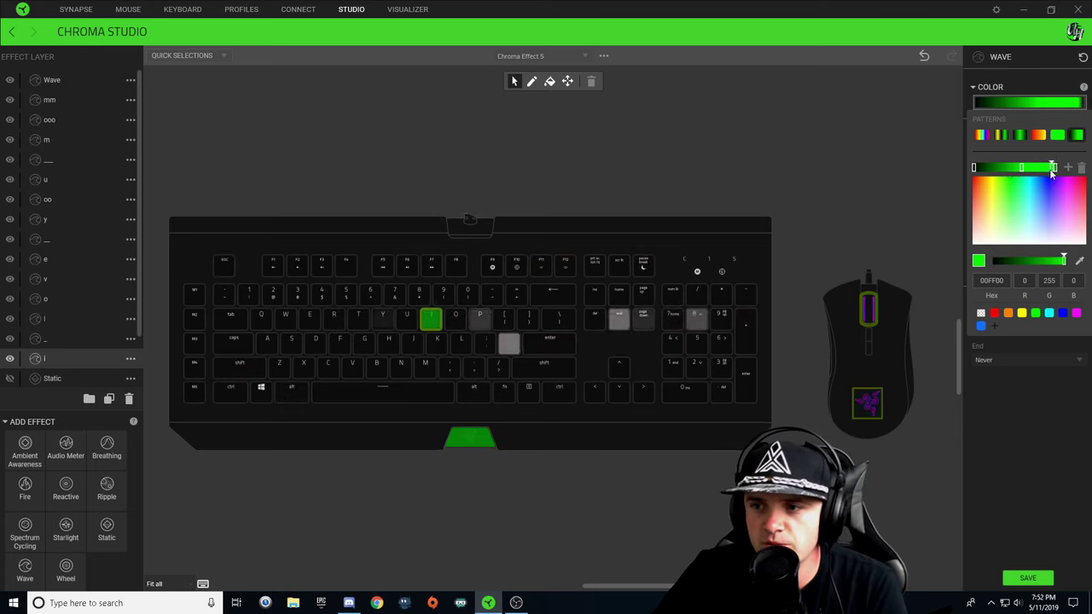
pyautogui.click(974, 168)
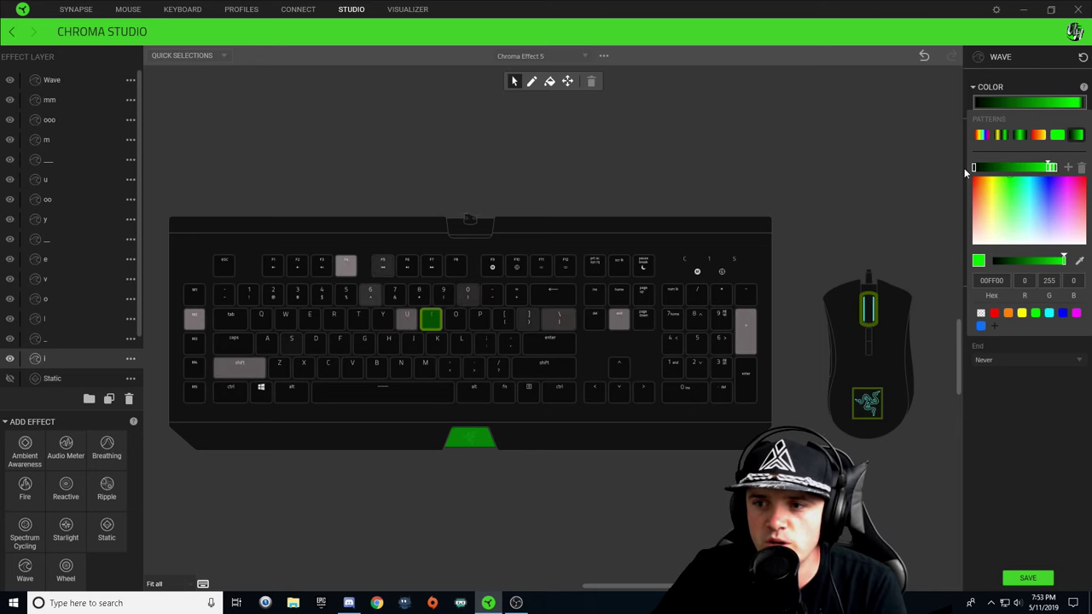
pyautogui.moveTo(974, 170); pyautogui.dragTo(1051, 169)
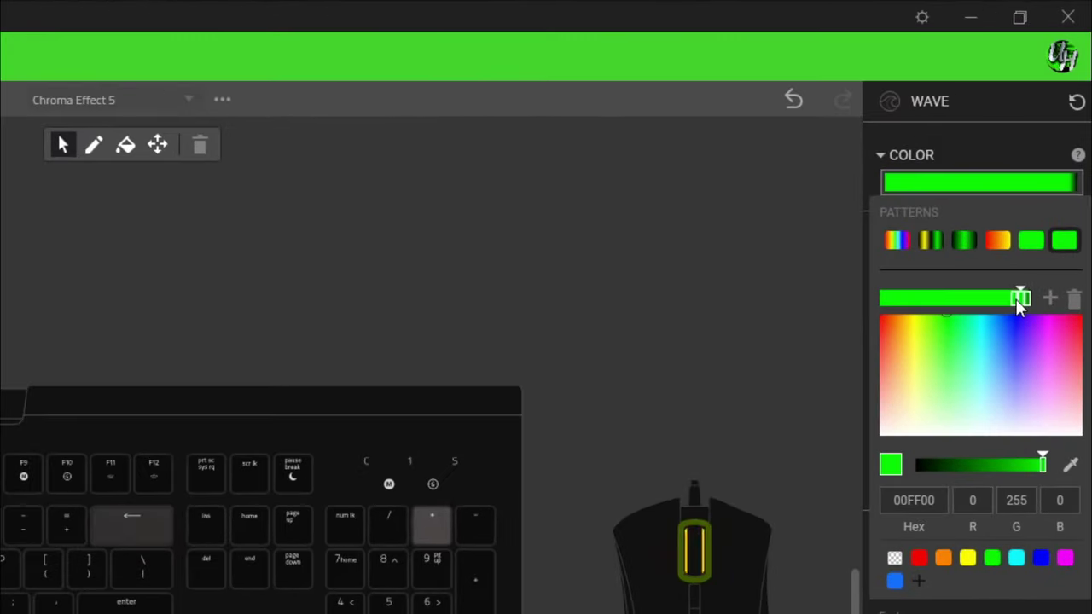
pyautogui.moveTo(1029, 299)
pyautogui.mouseDown()
pyautogui.moveTo(998, 299)
pyautogui.moveTo(1058, 308)
pyautogui.moveTo(1033, 300)
pyautogui.mouseUp()
pyautogui.click(1003, 299)
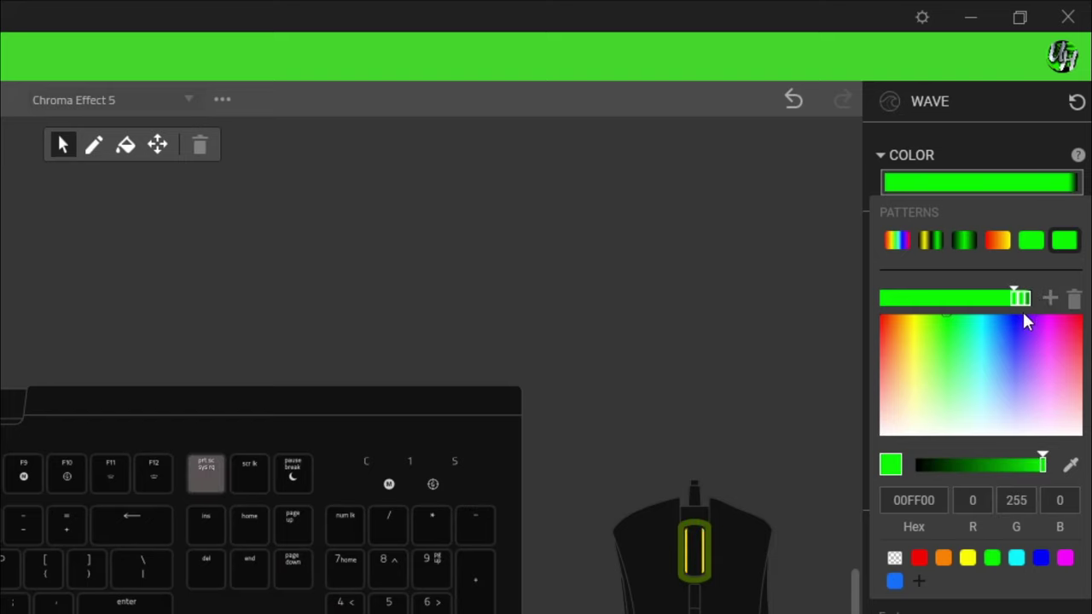
# Color the middle and last gradient stops of the i layer magenta (FF00FF).
pyautogui.click(1020, 297)
pyautogui.click(1065, 557)
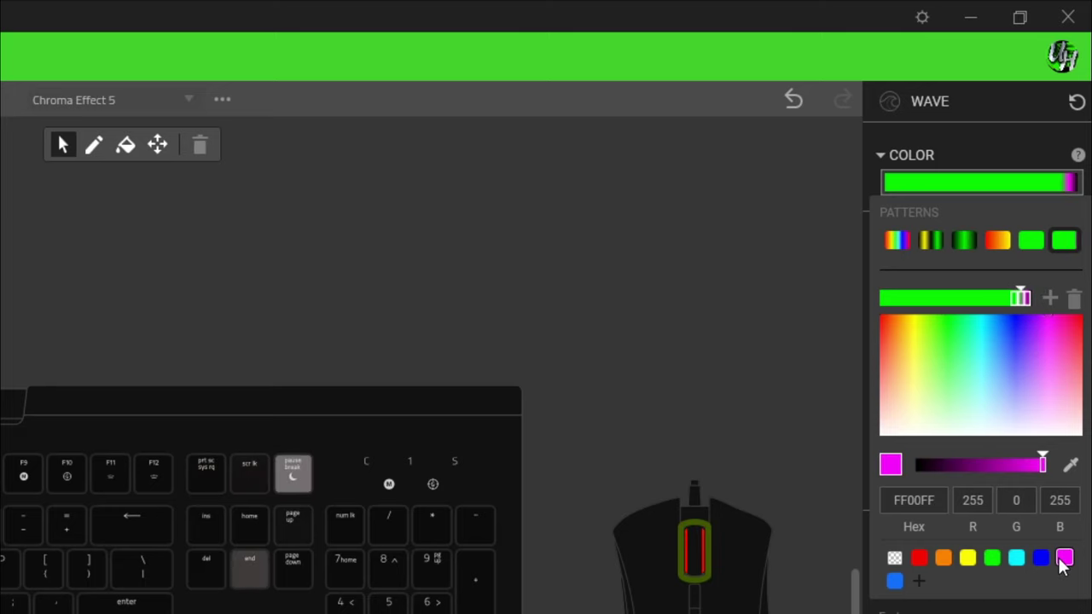
pyautogui.click(1026, 297)
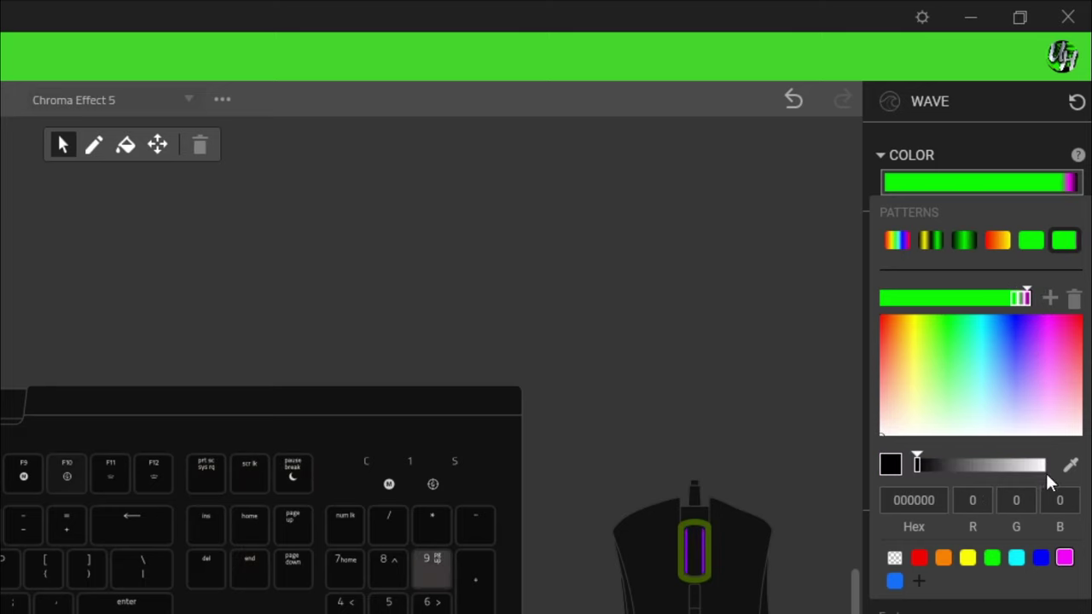
pyautogui.click(1064, 557)
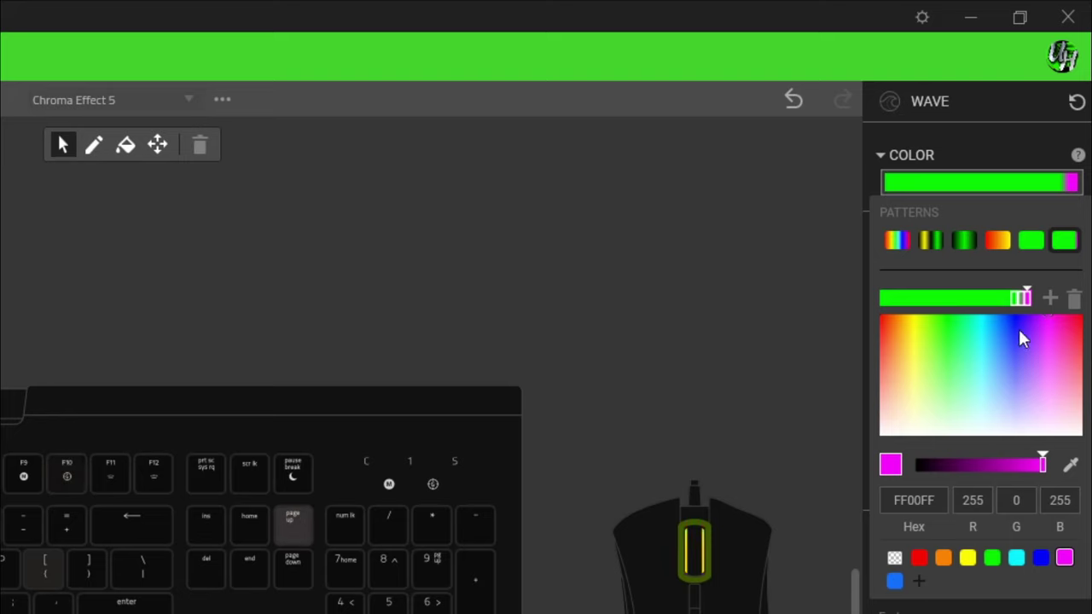
# Make the first gradient stop of the i layer transparent and close the color settings.
pyautogui.click(1013, 302)
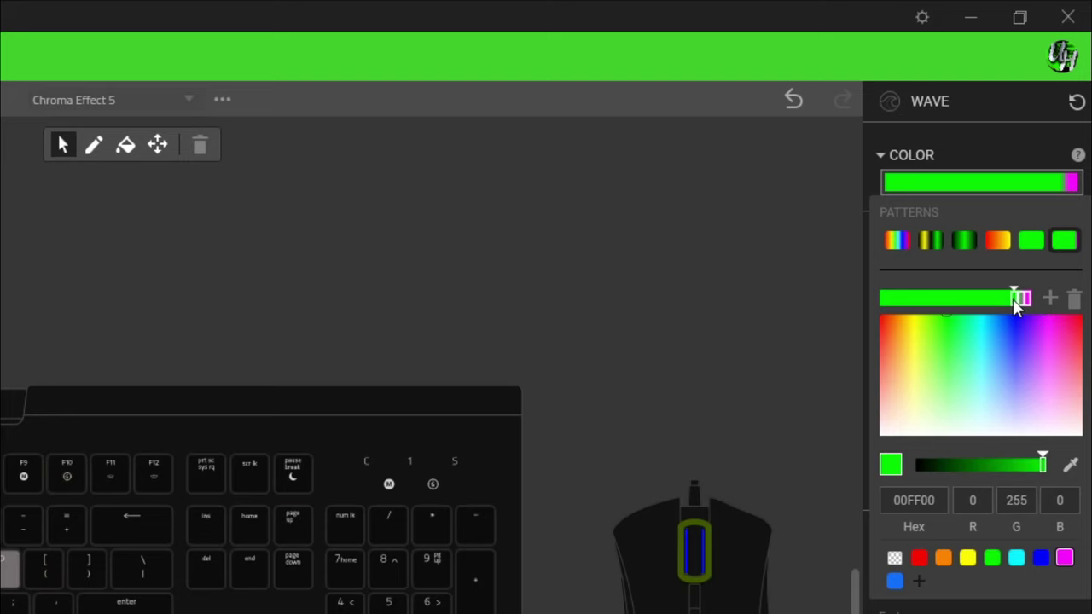
pyautogui.click(894, 557)
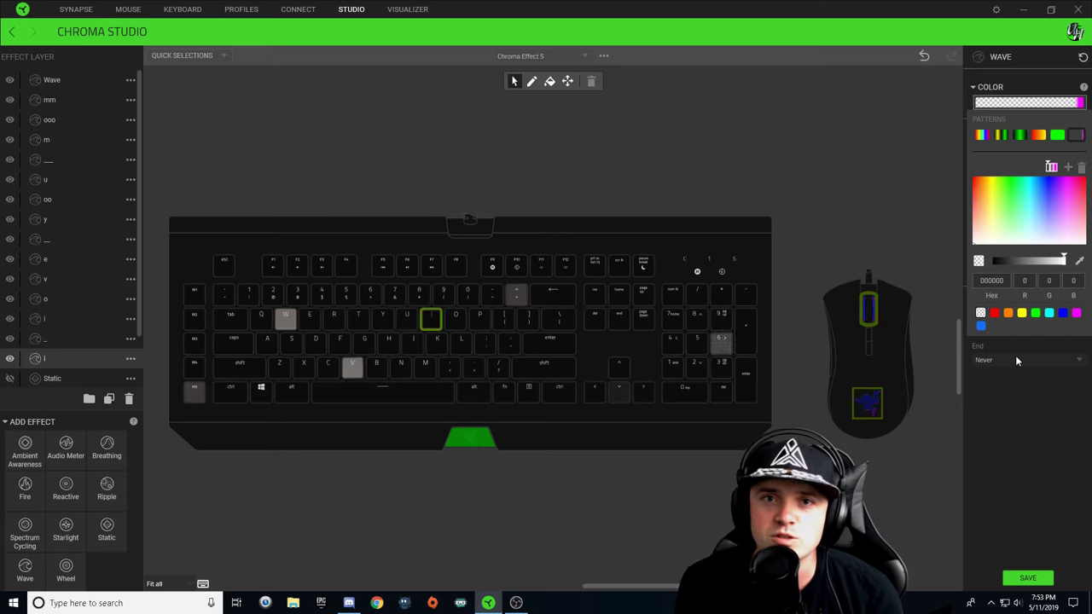
pyautogui.click(1027, 415)
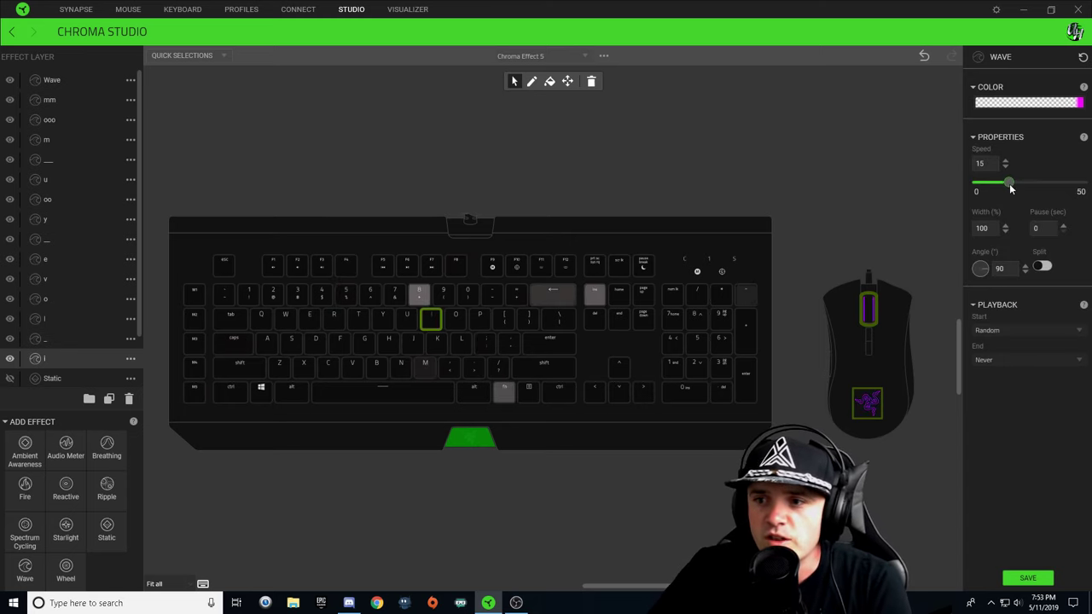
# Set the i layer's wave speed to 4 and save the effect.
pyautogui.moveTo(995, 184); pyautogui.dragTo(986, 185)
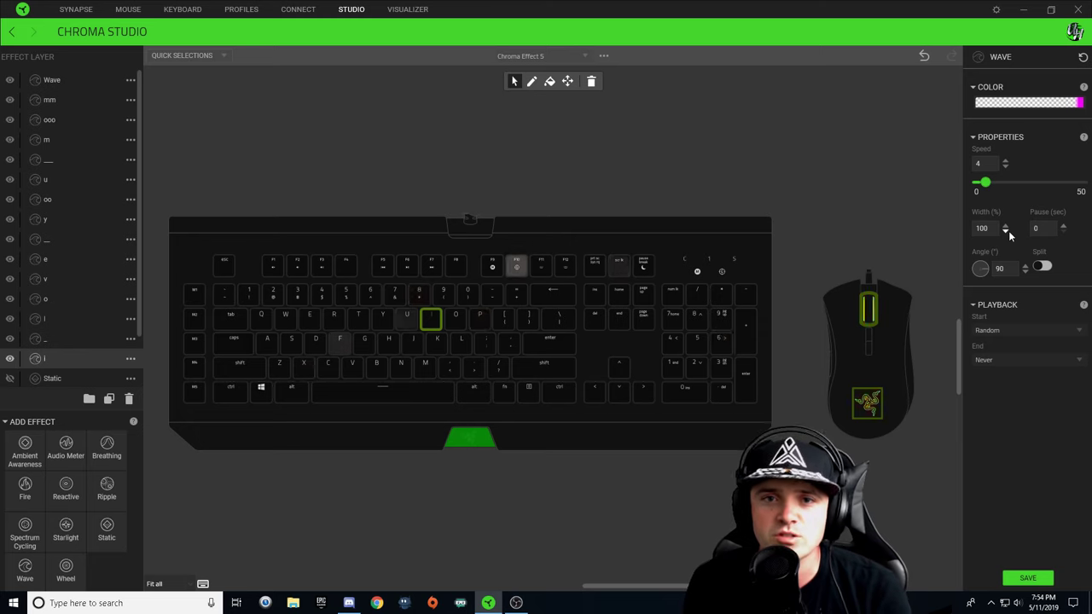
pyautogui.click(1046, 578)
pyautogui.click(475, 117)
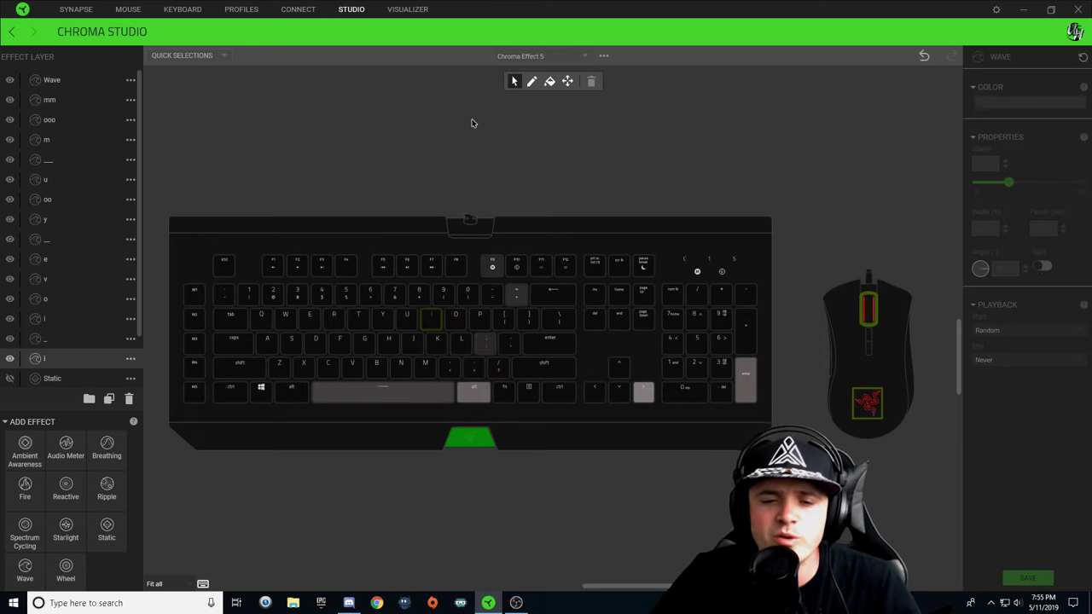
pyautogui.click(433, 323)
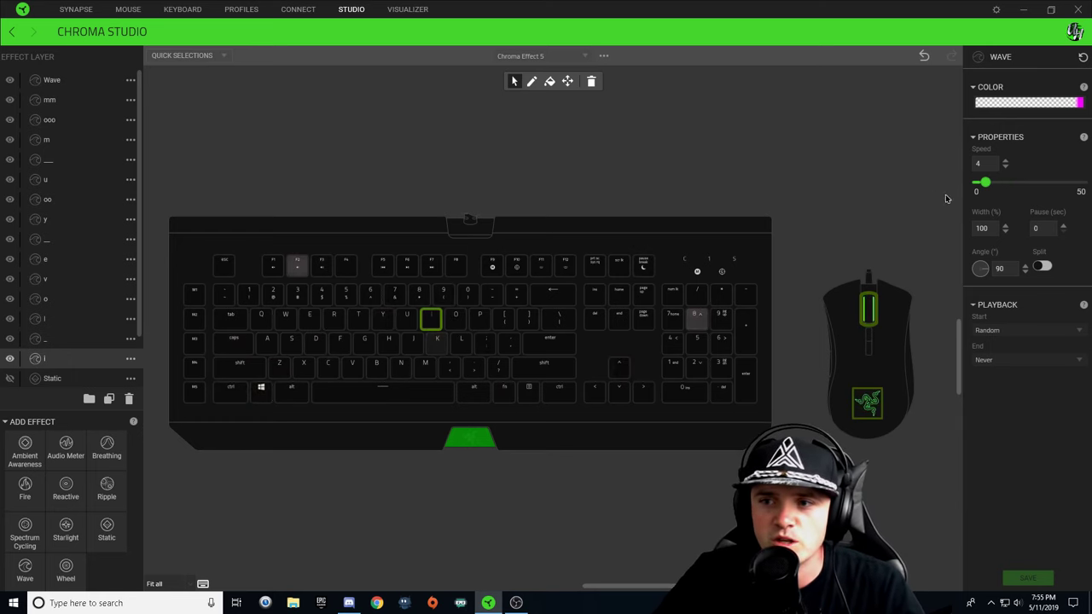
# Set the first space layer's (_) wave speed to 4 and add two transparent stops directly before the existing ones in its gradient.
pyautogui.click(71, 342)
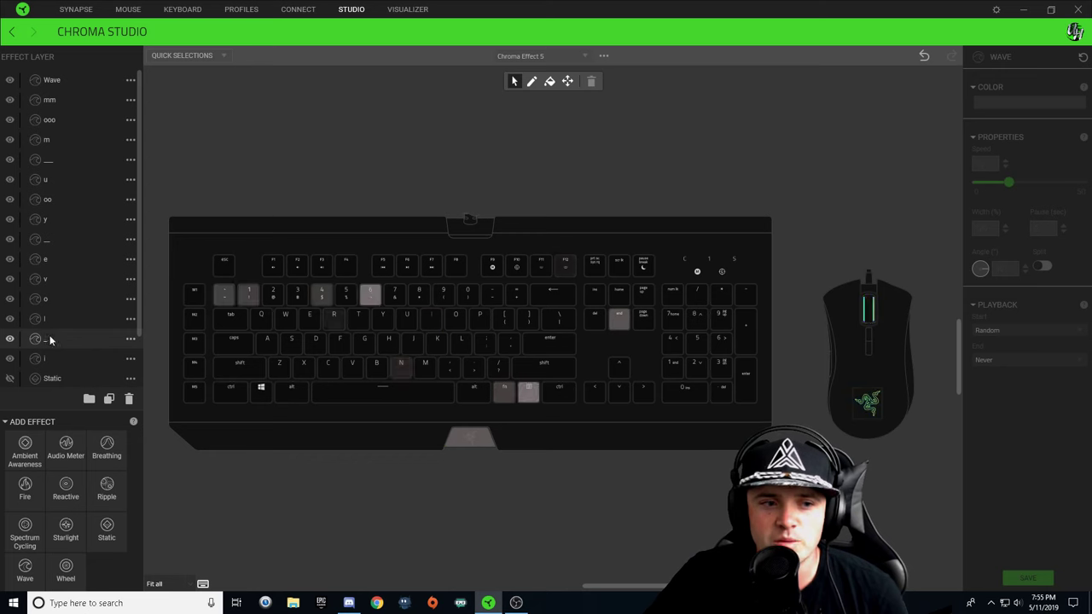
pyautogui.click(46, 338)
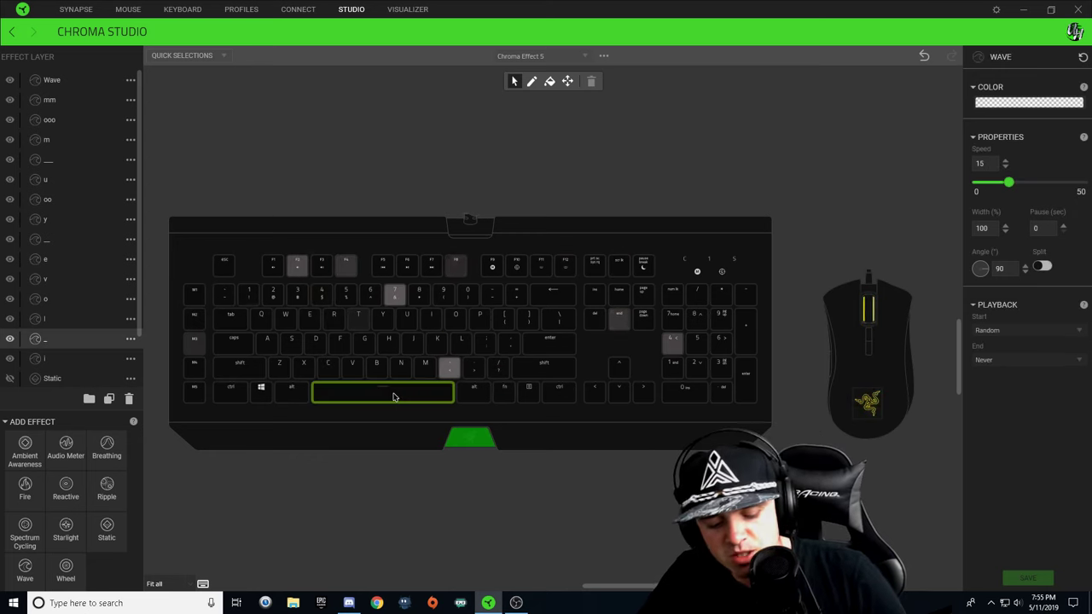
pyautogui.moveTo(393, 397)
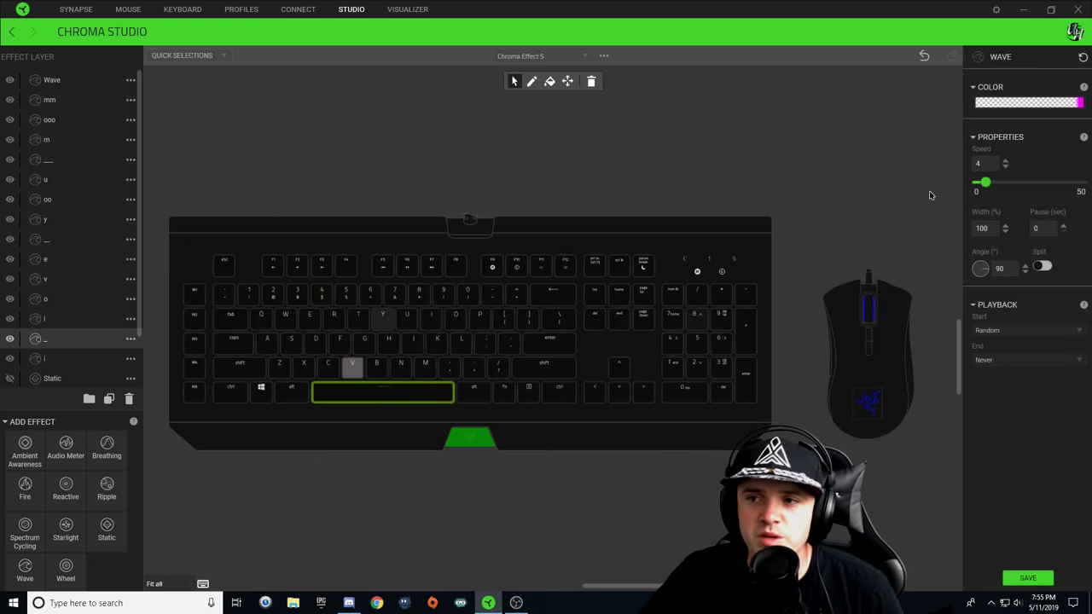
pyautogui.click(1064, 104)
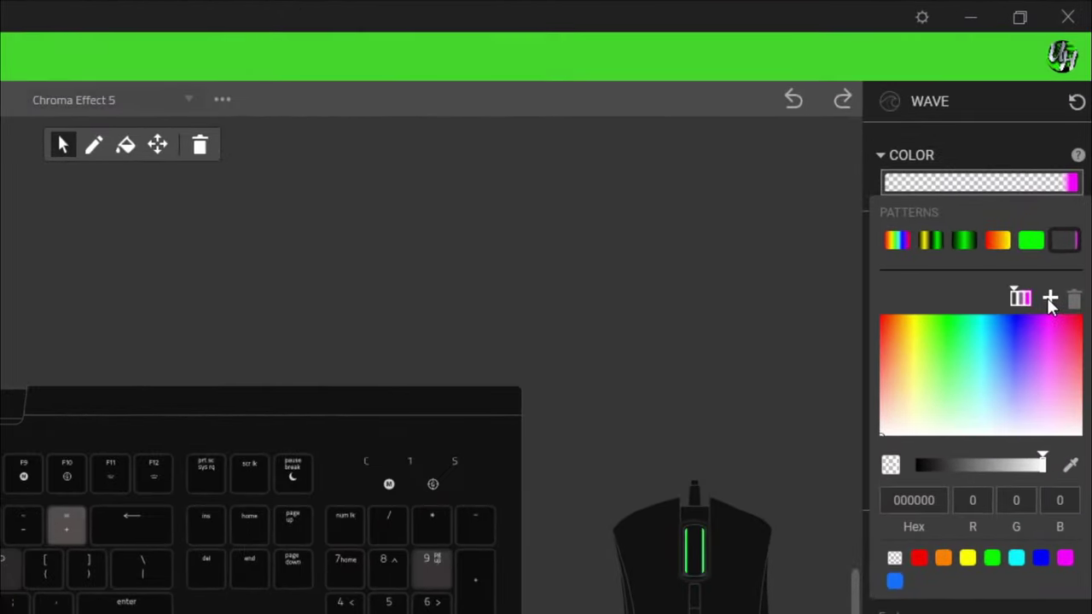
pyautogui.click(1049, 298)
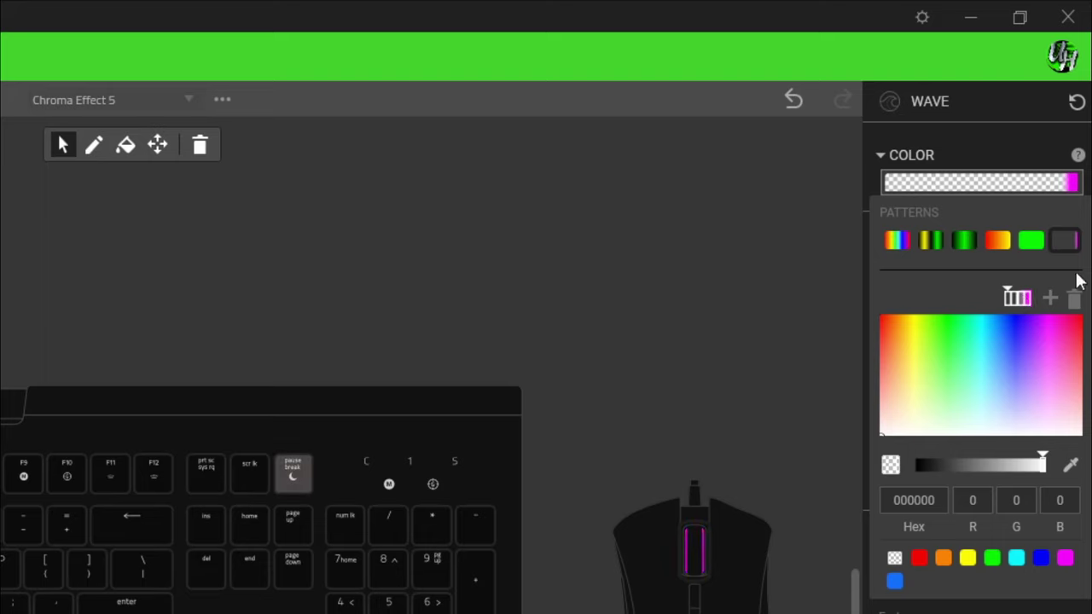
pyautogui.click(1050, 298)
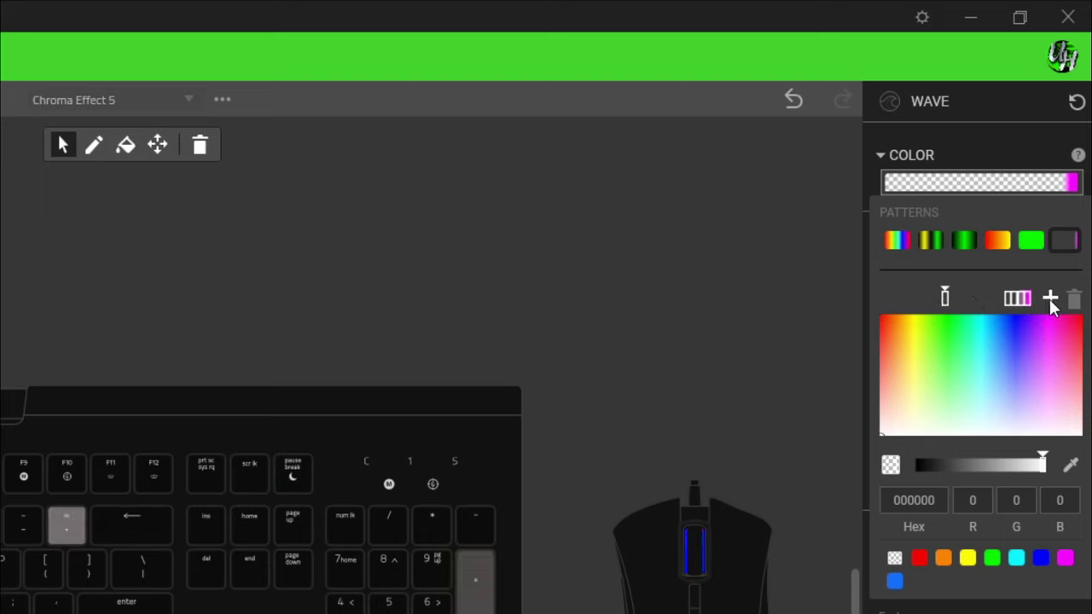
pyautogui.moveTo(953, 299); pyautogui.dragTo(1024, 298)
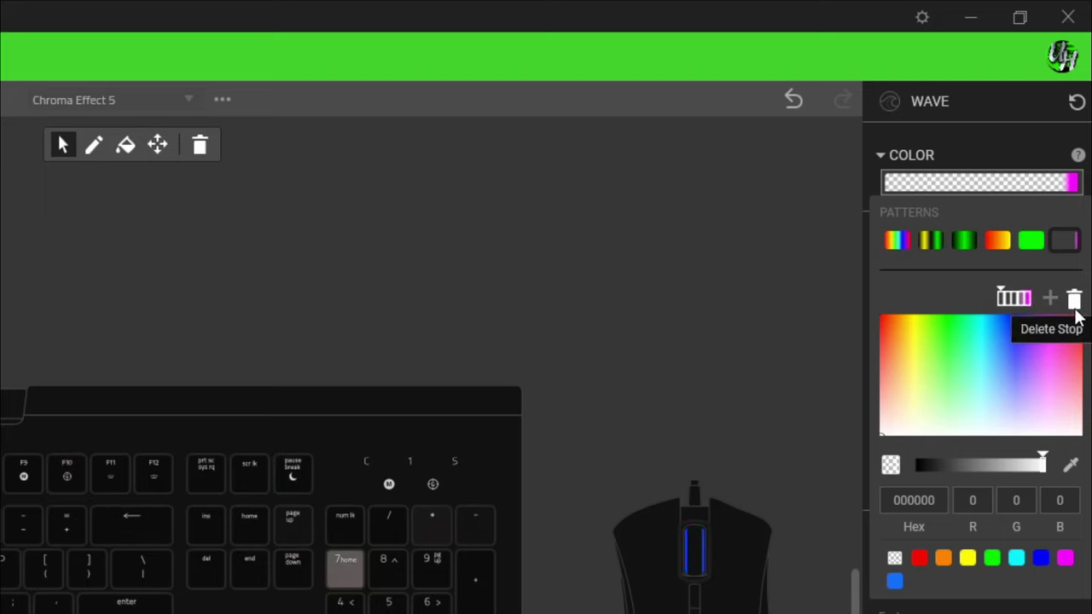
# Delete the space layer's last magenta gradient stop, make the remaining magenta stop transparent, and close the color settings.
pyautogui.click(1028, 299)
pyautogui.click(1074, 298)
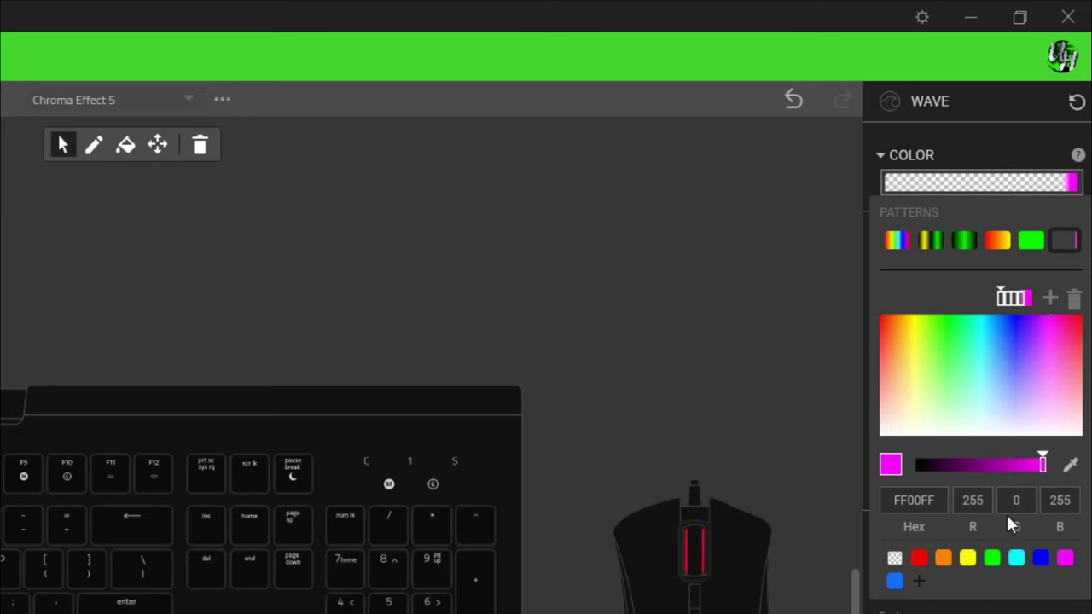
pyautogui.click(1019, 298)
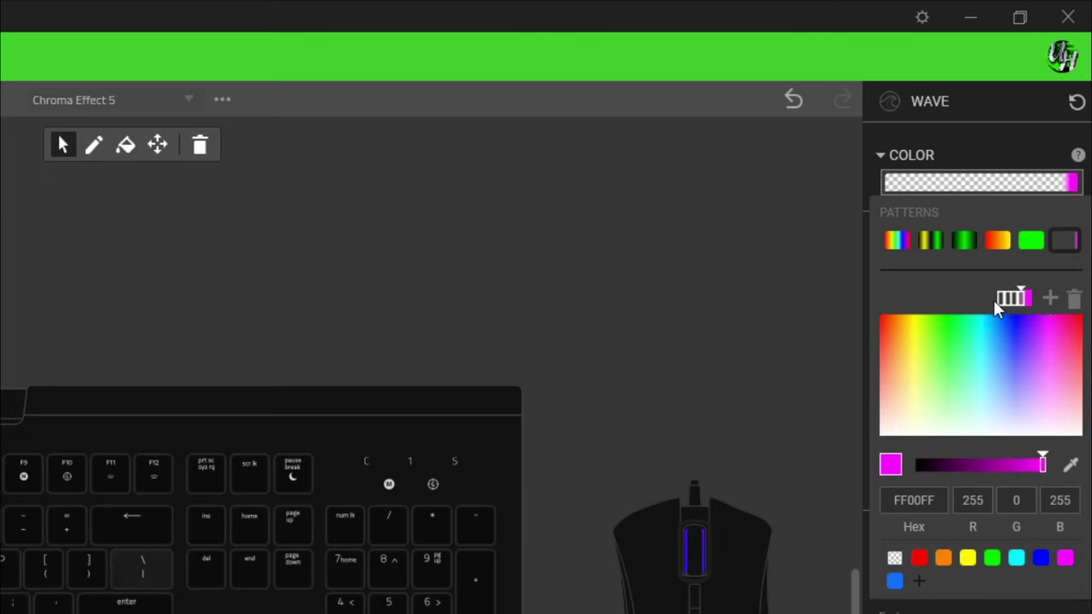
pyautogui.click(1003, 297)
pyautogui.click(1024, 300)
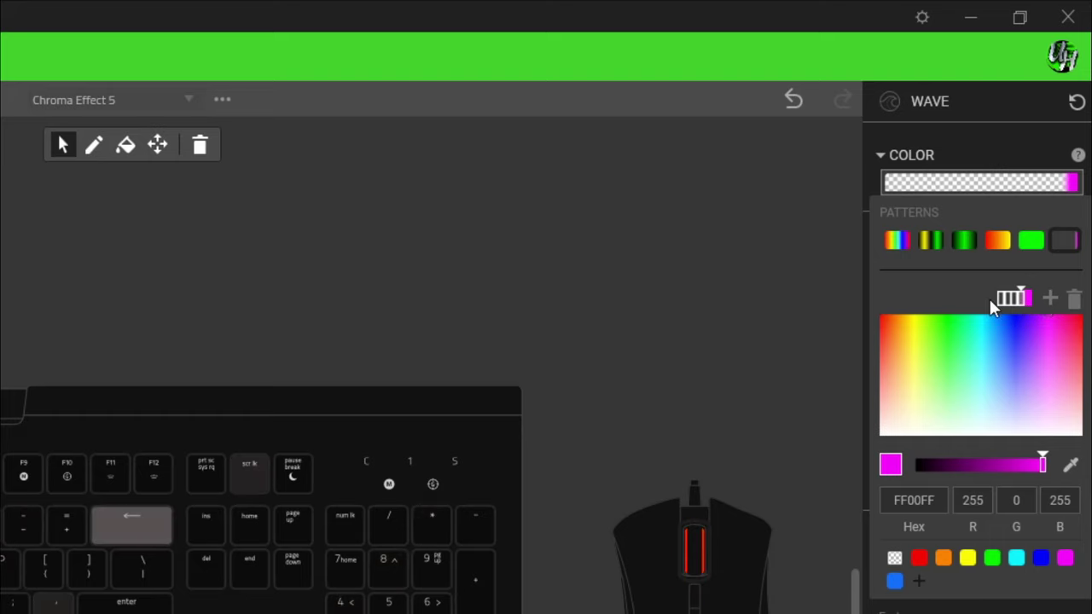
pyautogui.click(895, 559)
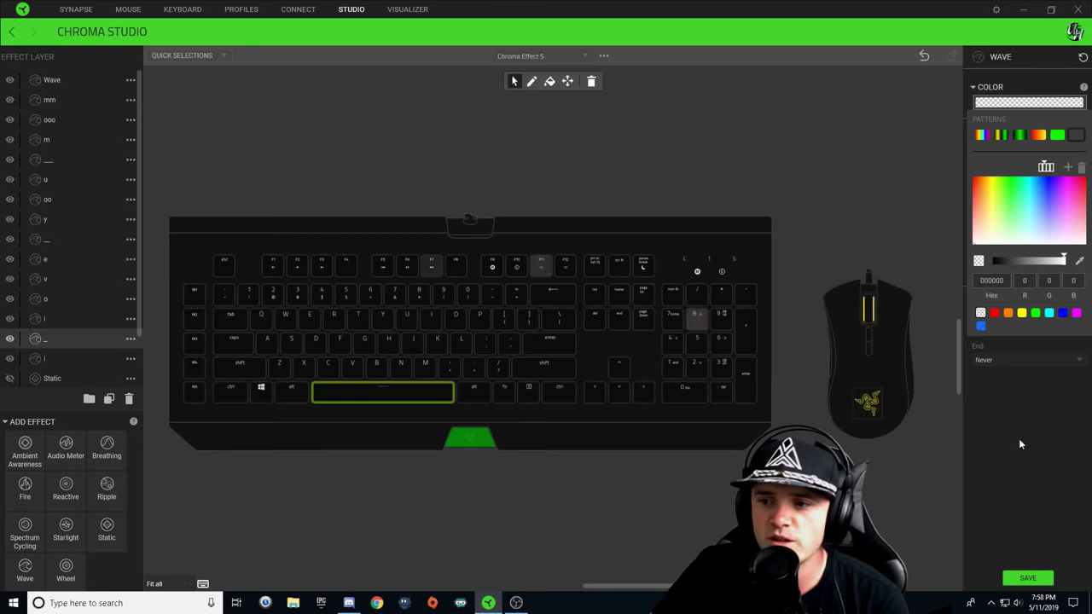
pyautogui.click(1019, 444)
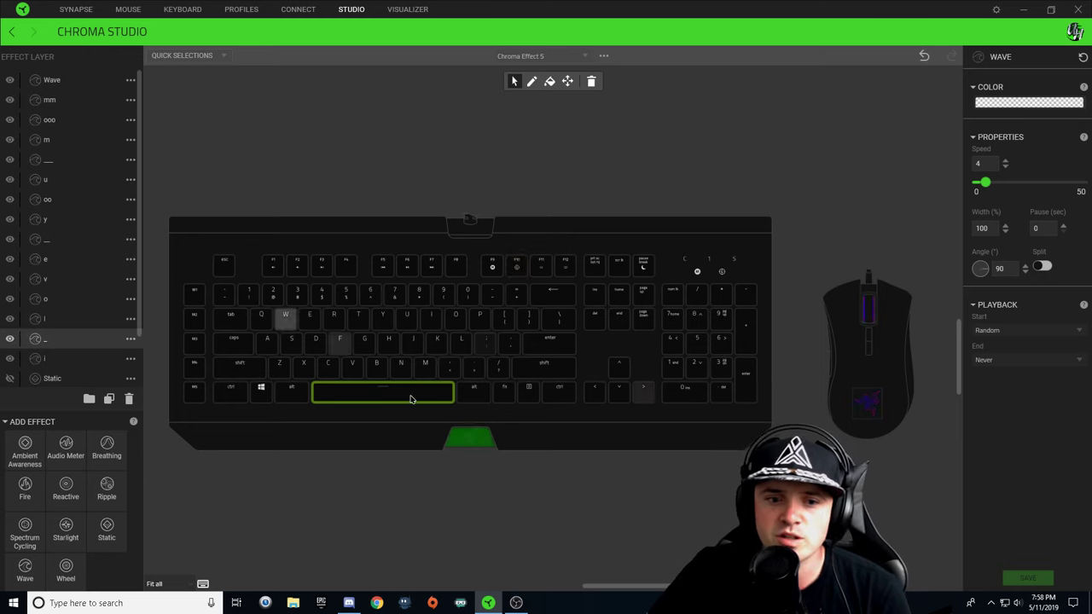
# Select the layer for the L key and set its wave speed to 4.
pyautogui.moveTo(408, 398)
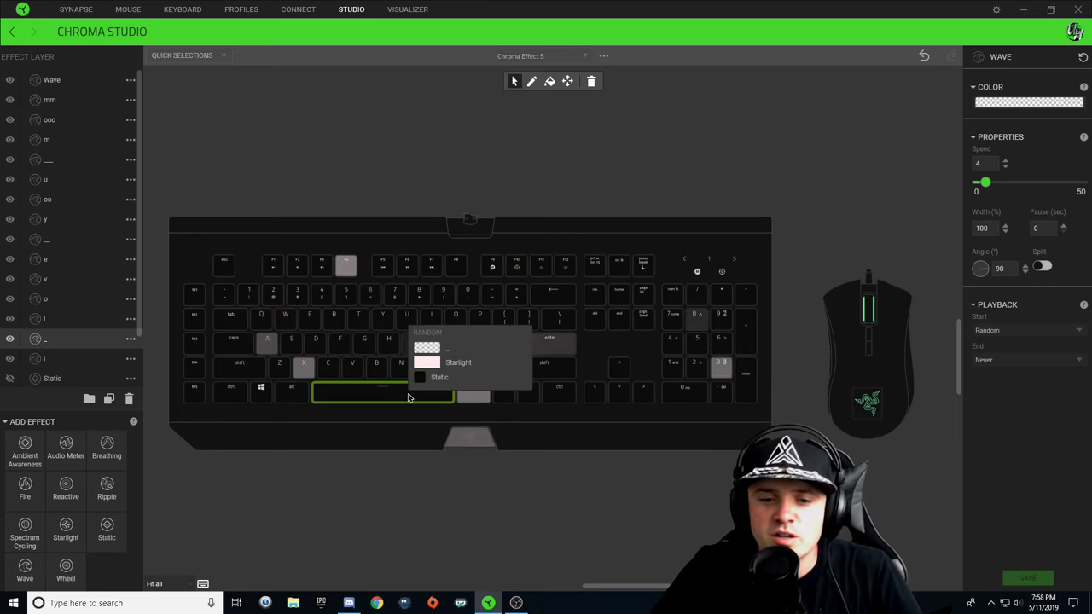
pyautogui.click(53, 319)
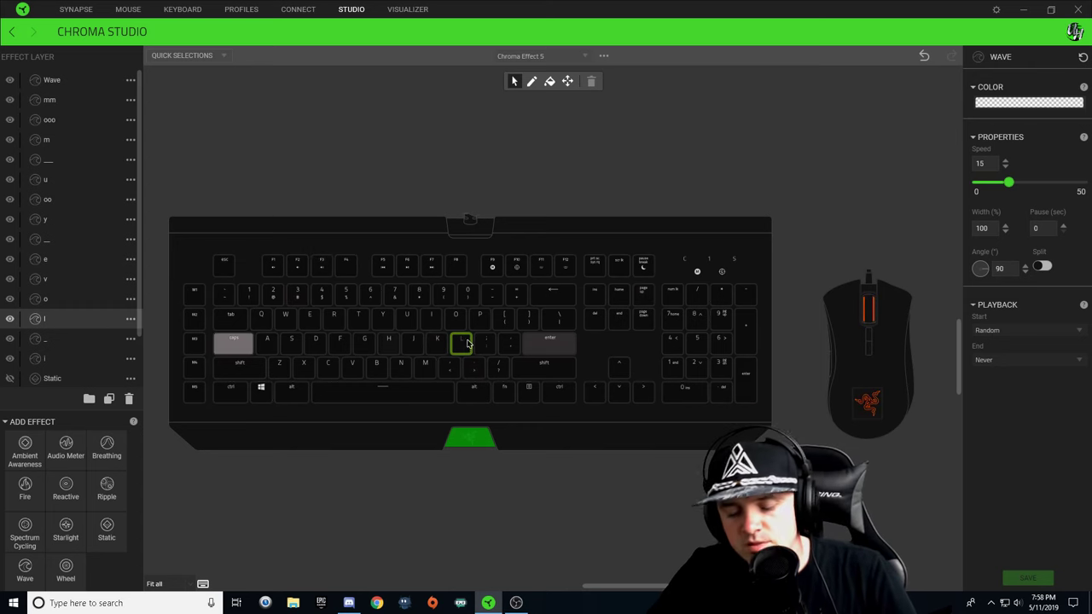
pyautogui.moveTo(1008, 182); pyautogui.dragTo(985, 182)
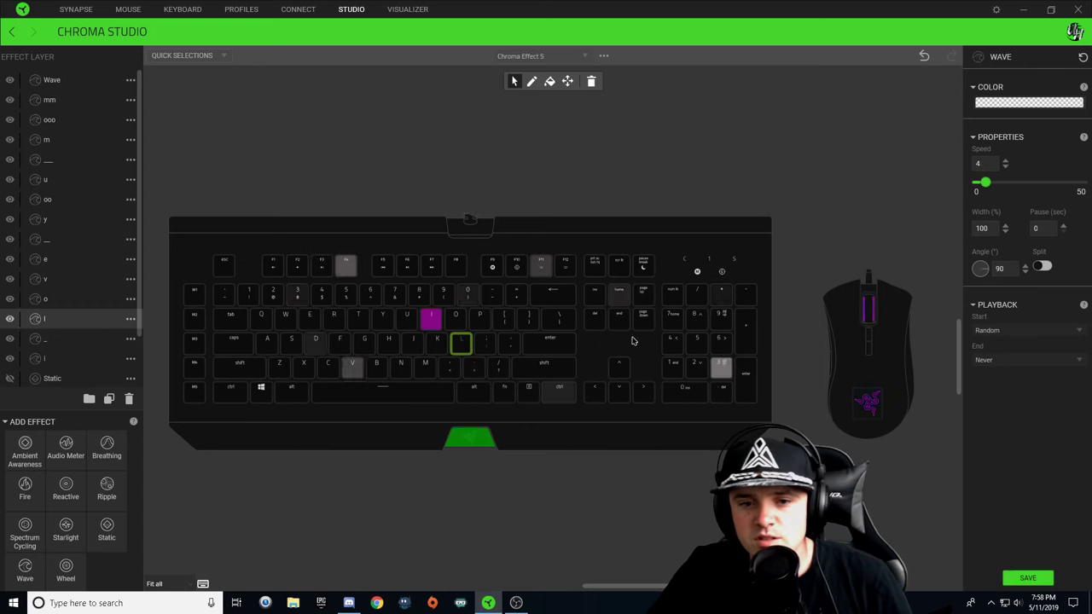
# Add a transparent stop at the front of the l layer's gradient stops and delete the last stop.
pyautogui.click(1023, 104)
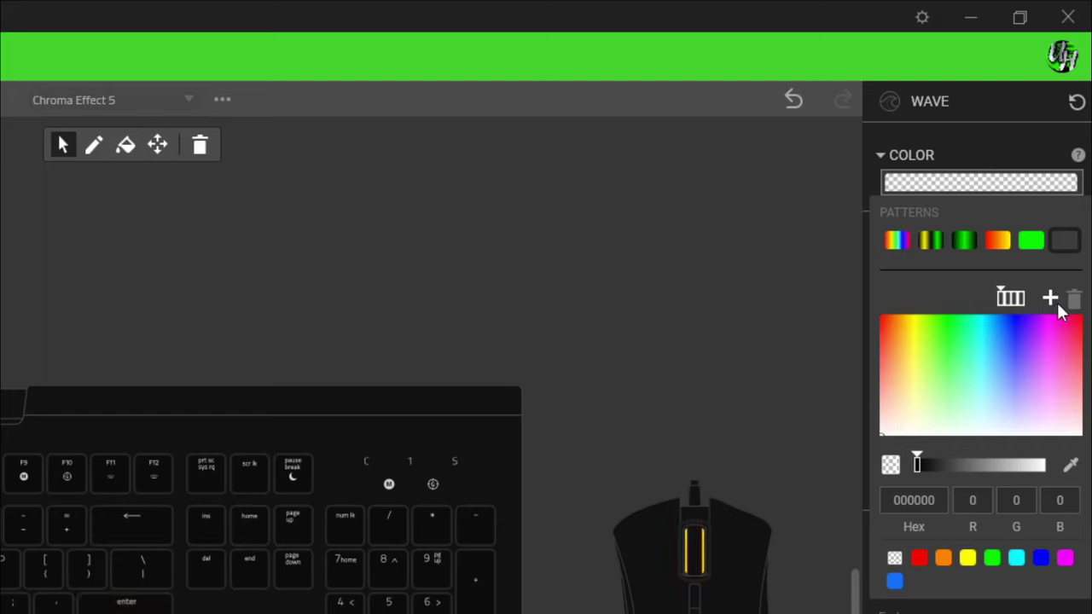
pyautogui.click(1050, 298)
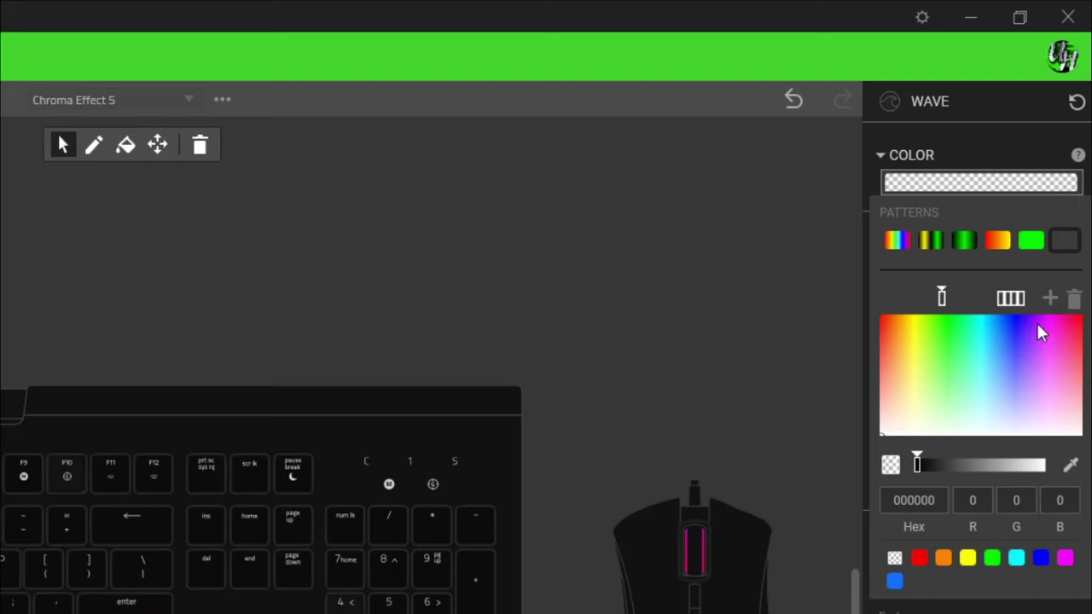
pyautogui.moveTo(970, 299); pyautogui.dragTo(1020, 292)
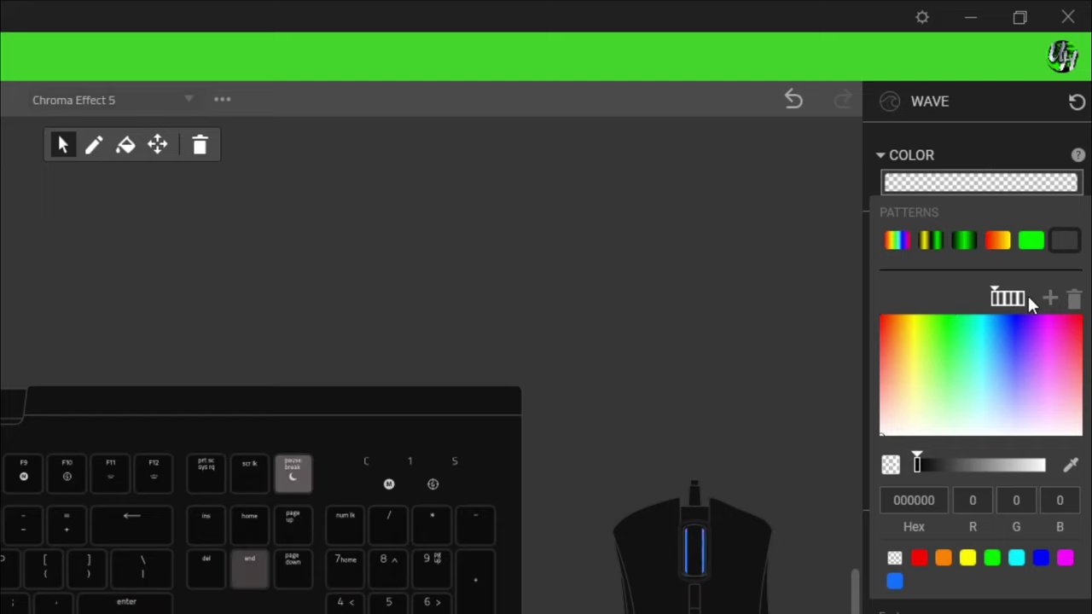
pyautogui.click(1074, 298)
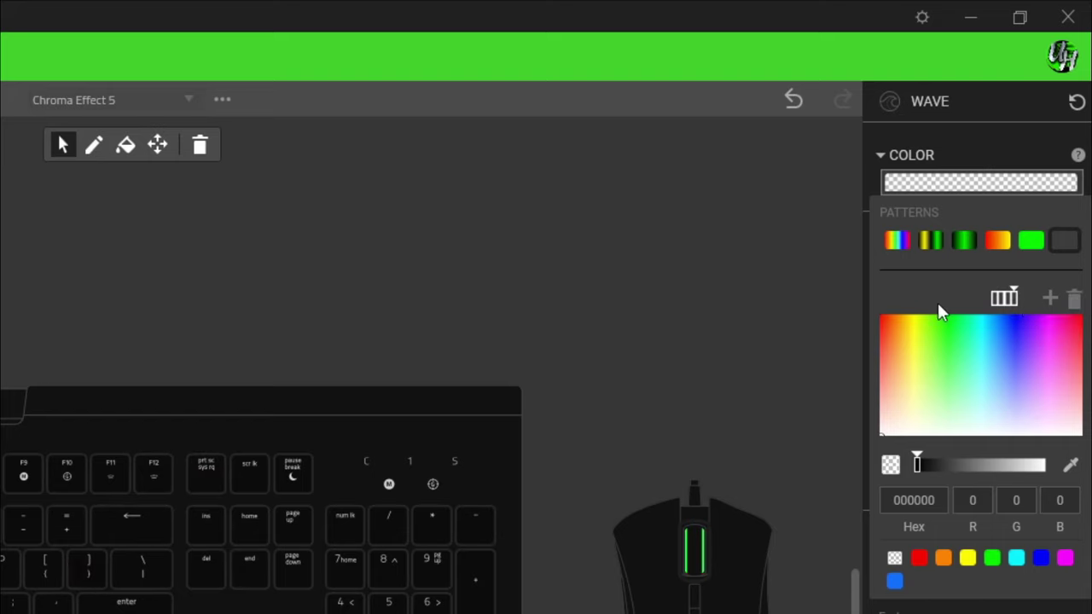
# Color the two middle gradient stops of the l layer magenta (FF00FF) and save the effect.
pyautogui.click(1064, 558)
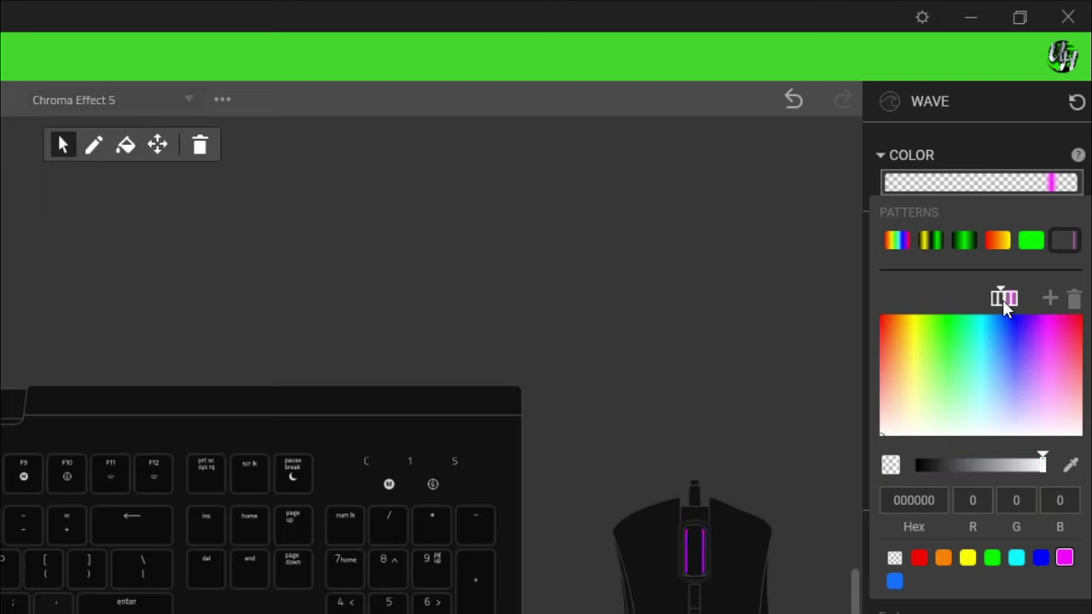
pyautogui.click(1065, 559)
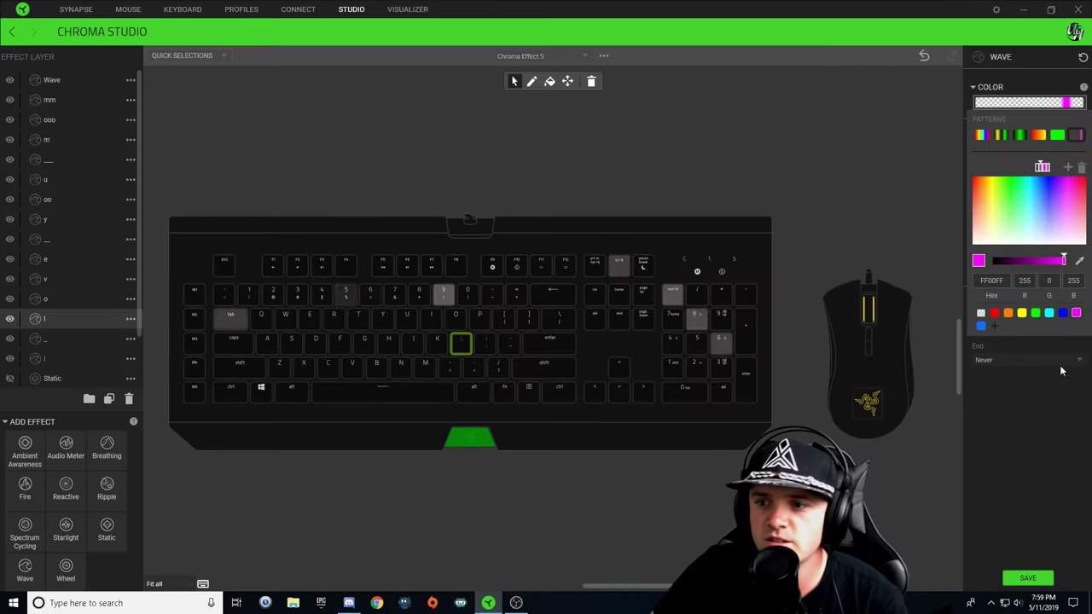
pyautogui.click(1059, 365)
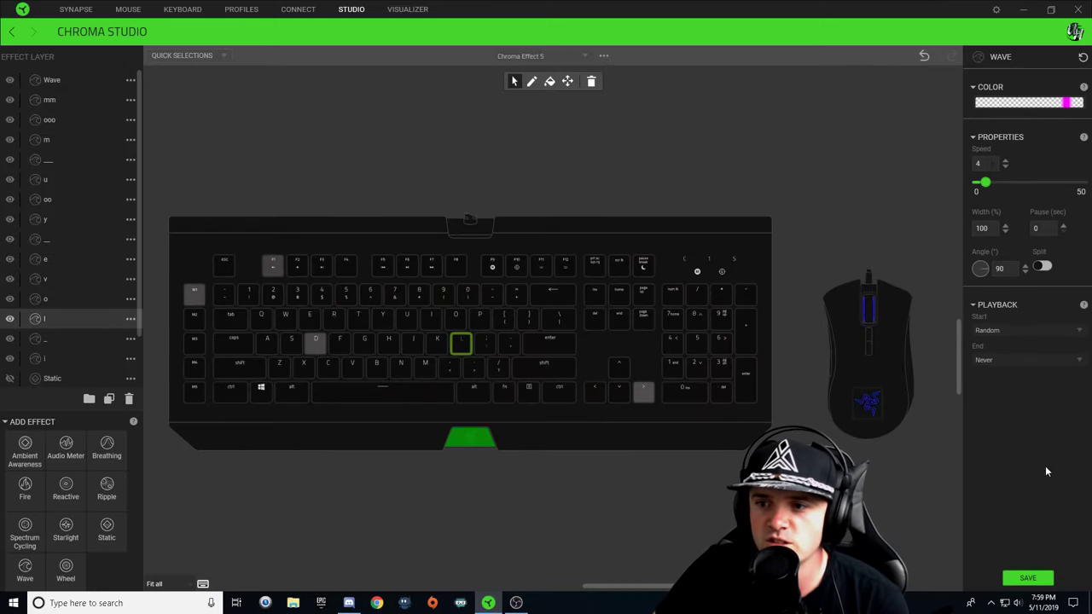
pyautogui.click(1028, 578)
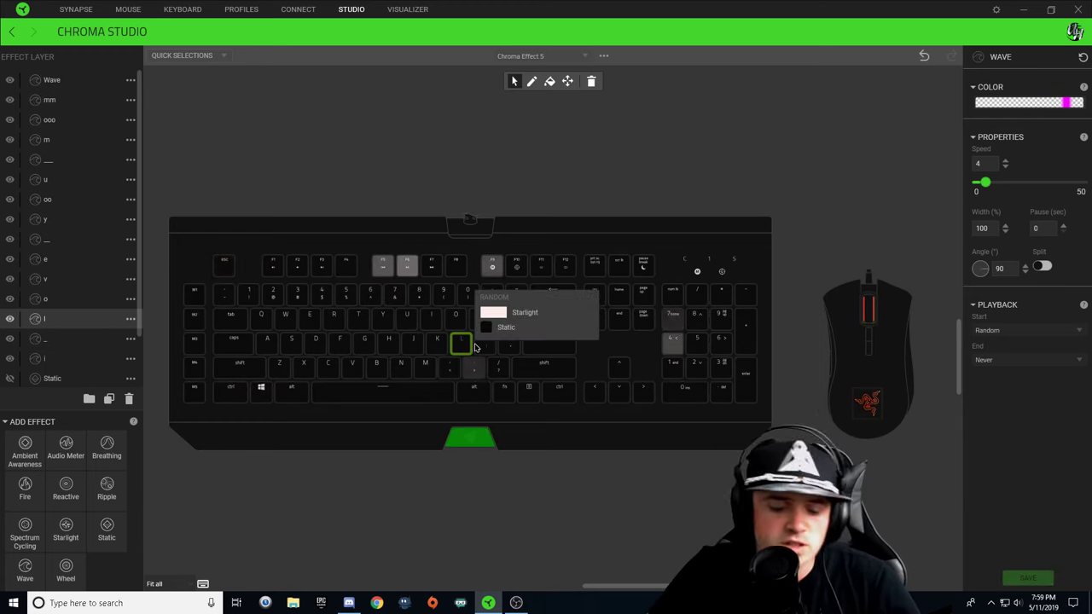
# Set the o layer's wave speed to 4 and shift the magenta (FF00FF) band in its gradient one stop earlier.
pyautogui.click(49, 299)
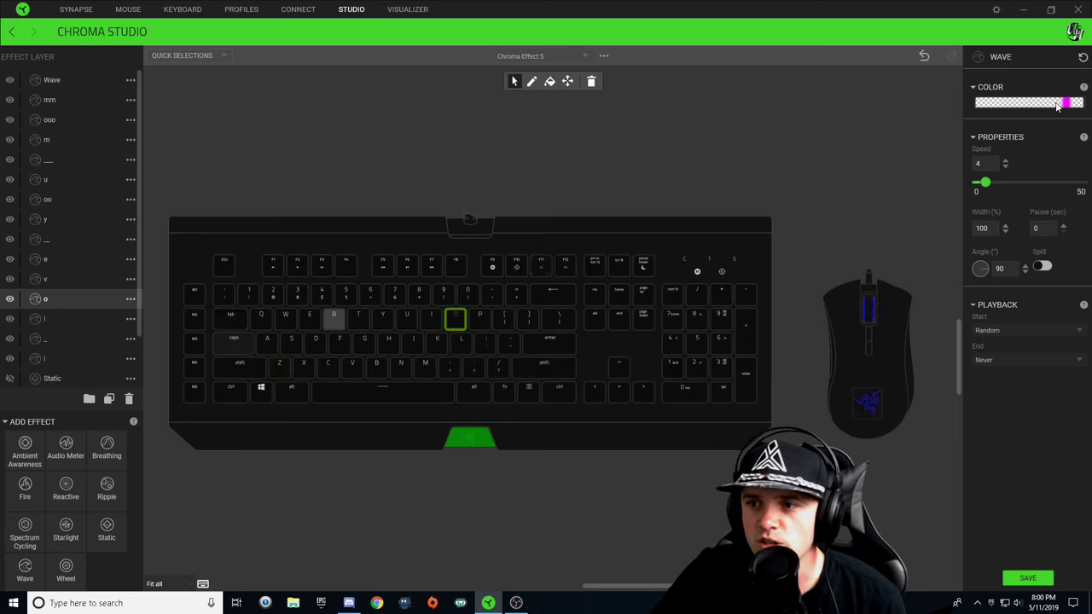
pyautogui.click(1057, 103)
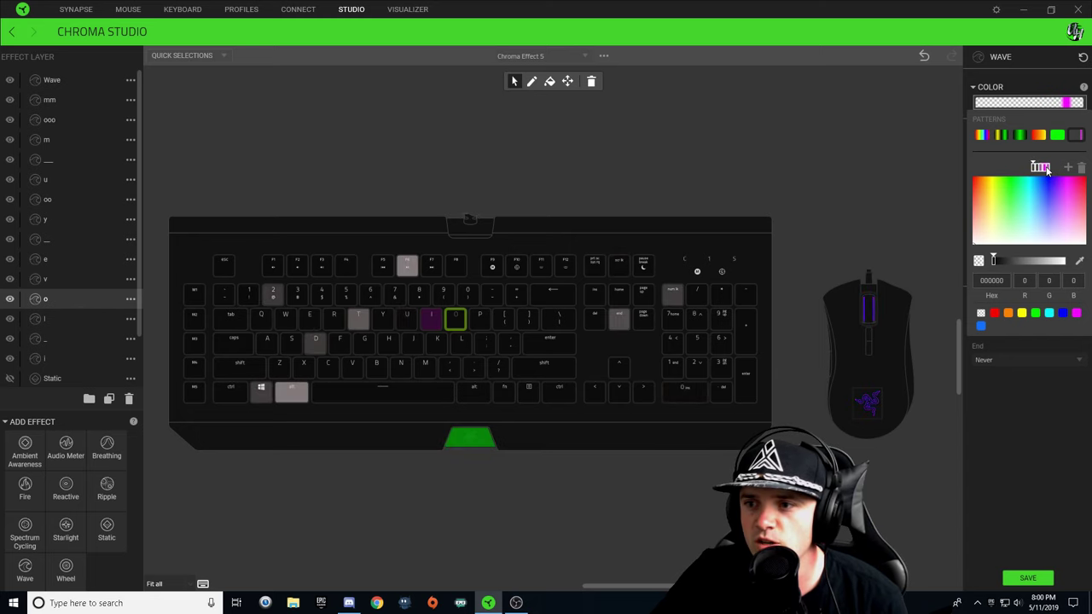
pyautogui.click(1082, 169)
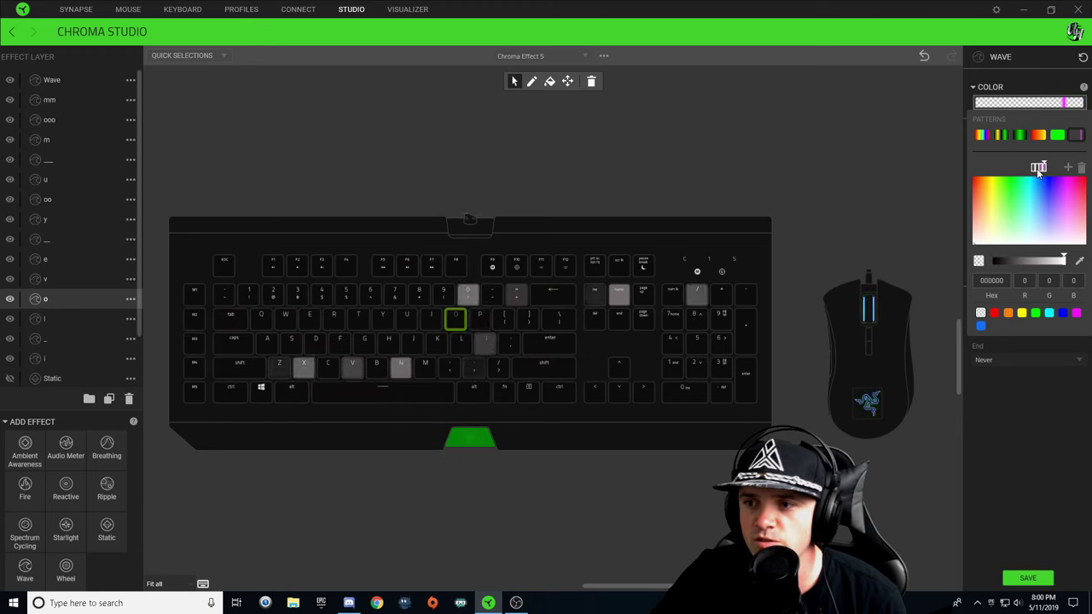
pyautogui.click(1076, 313)
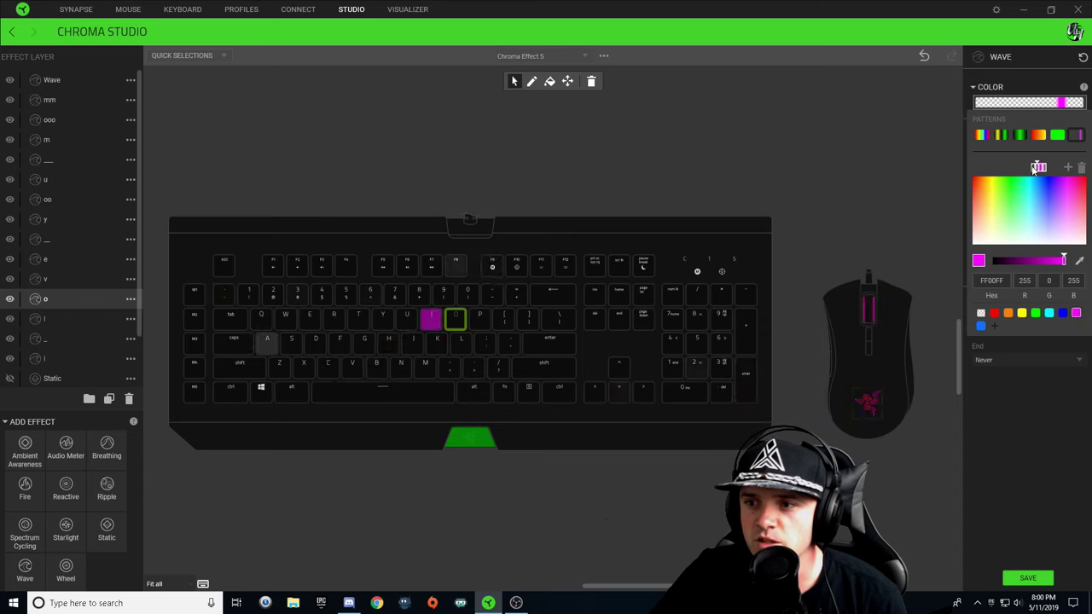
pyautogui.click(1051, 410)
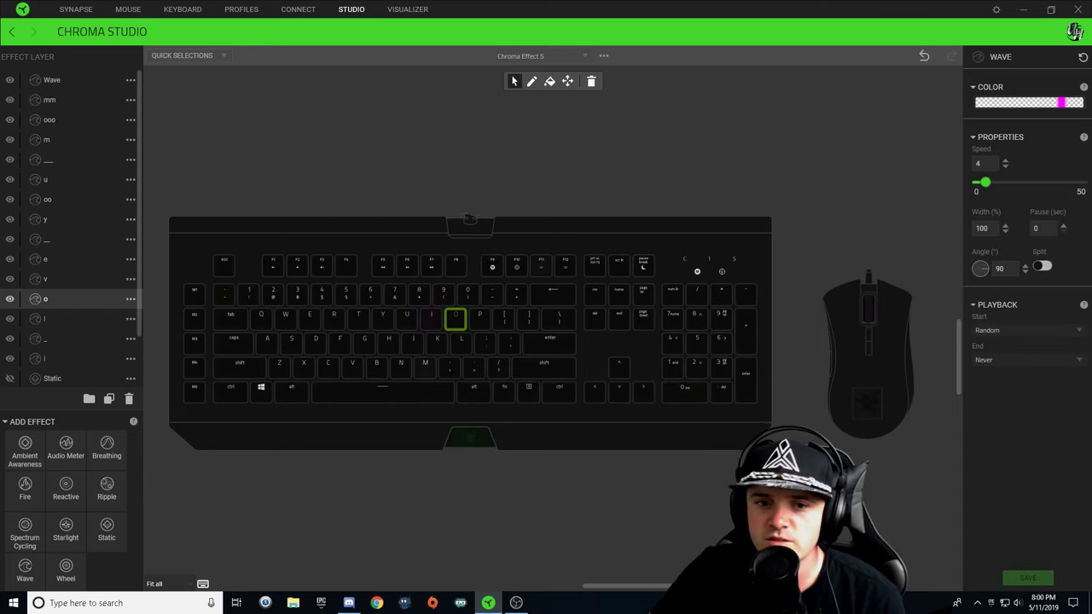
pyautogui.click(1008, 183)
pyautogui.click(482, 341)
pyautogui.click(456, 323)
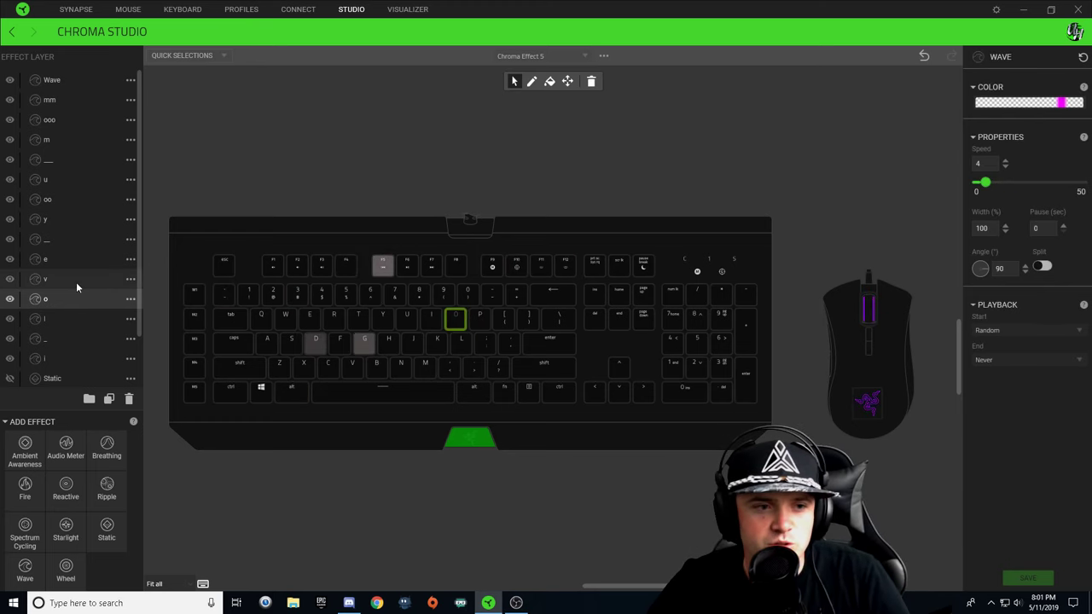
# Set the v layer's wave speed to 4, add a transparent stop at the front of its gradient, and delete the last stop.
pyautogui.click(34, 285)
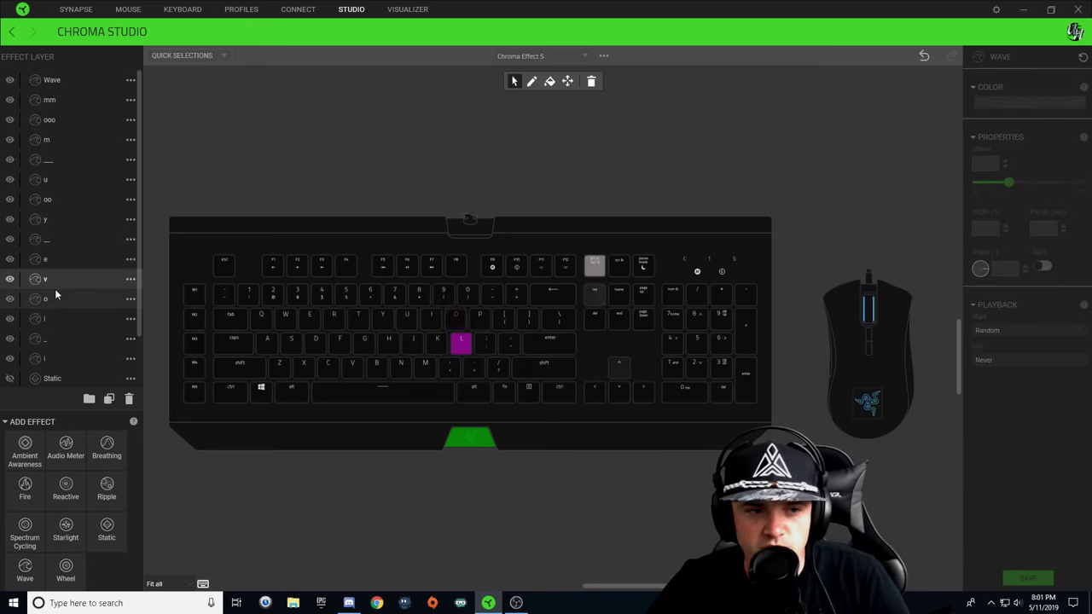
pyautogui.click(352, 367)
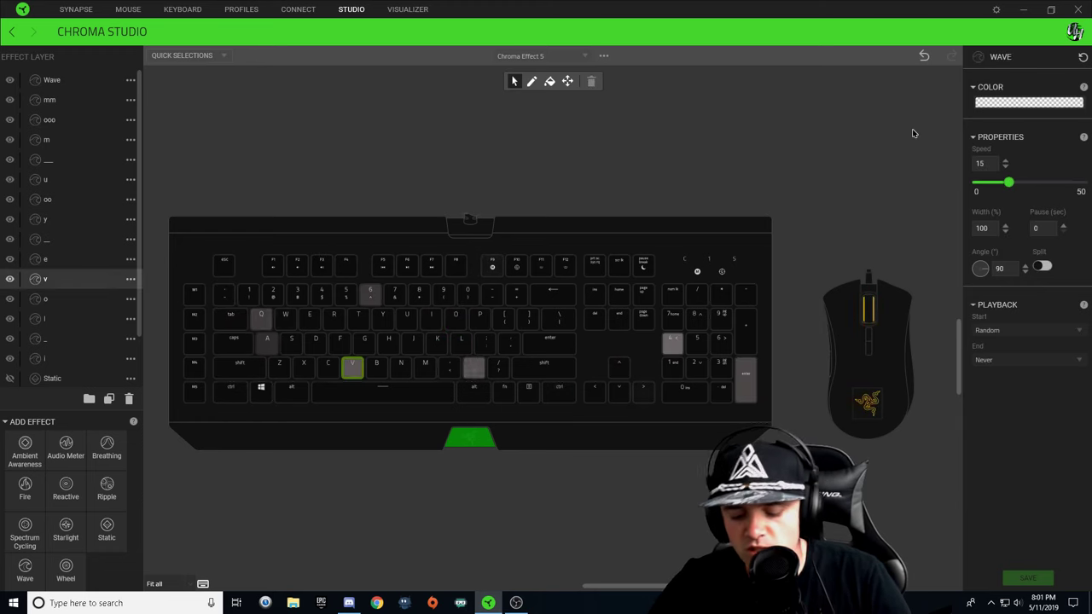
pyautogui.click(1072, 103)
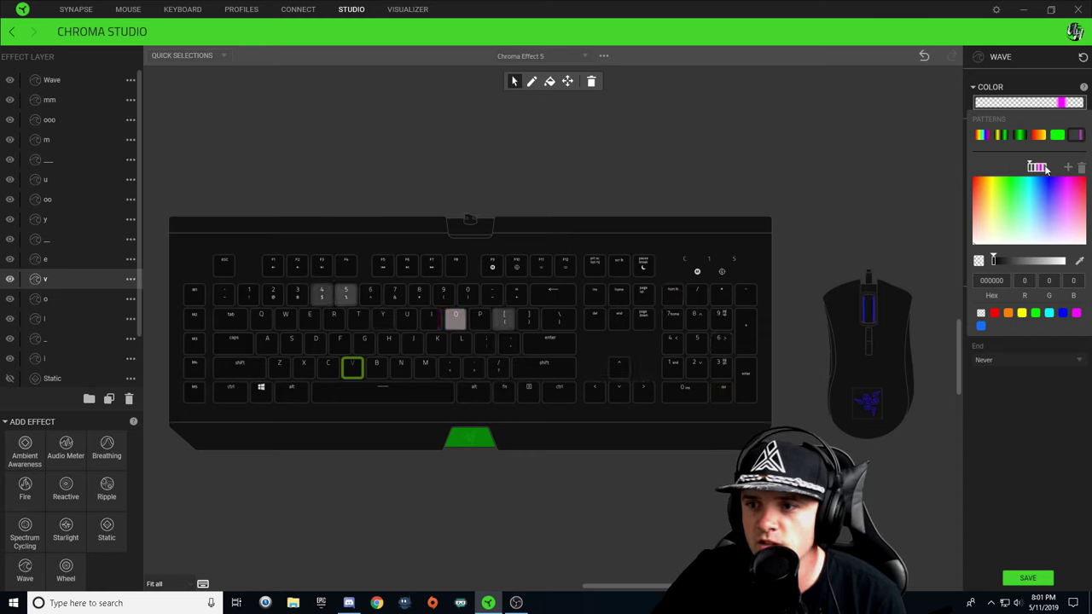
pyautogui.click(1044, 170)
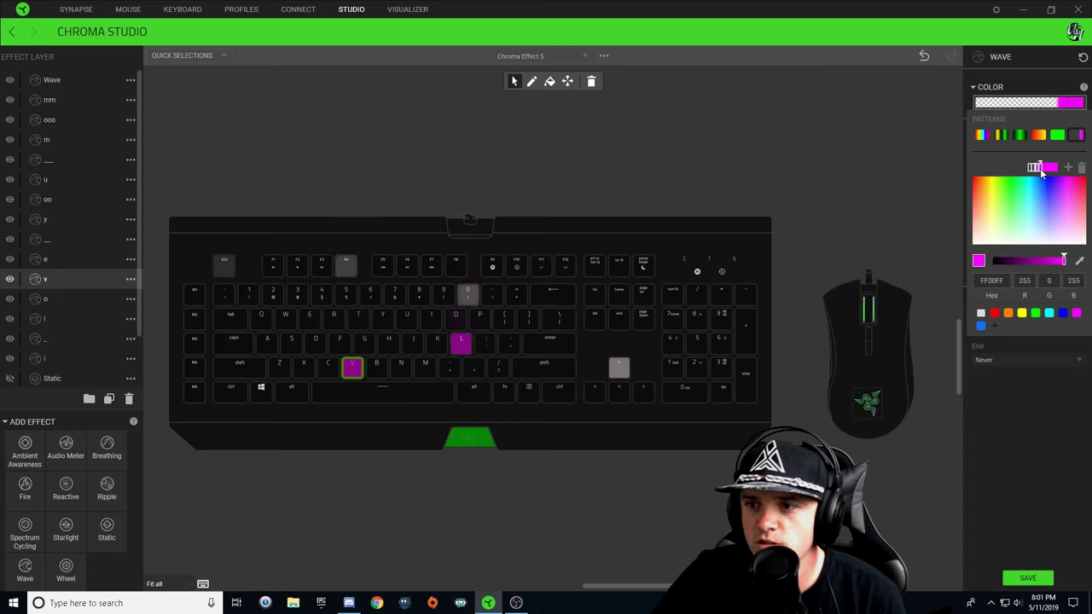
# Make the v layer's last gradient stop transparent, color the stop before the band magenta (FF00FF), and save the effect.
pyautogui.click(1015, 243)
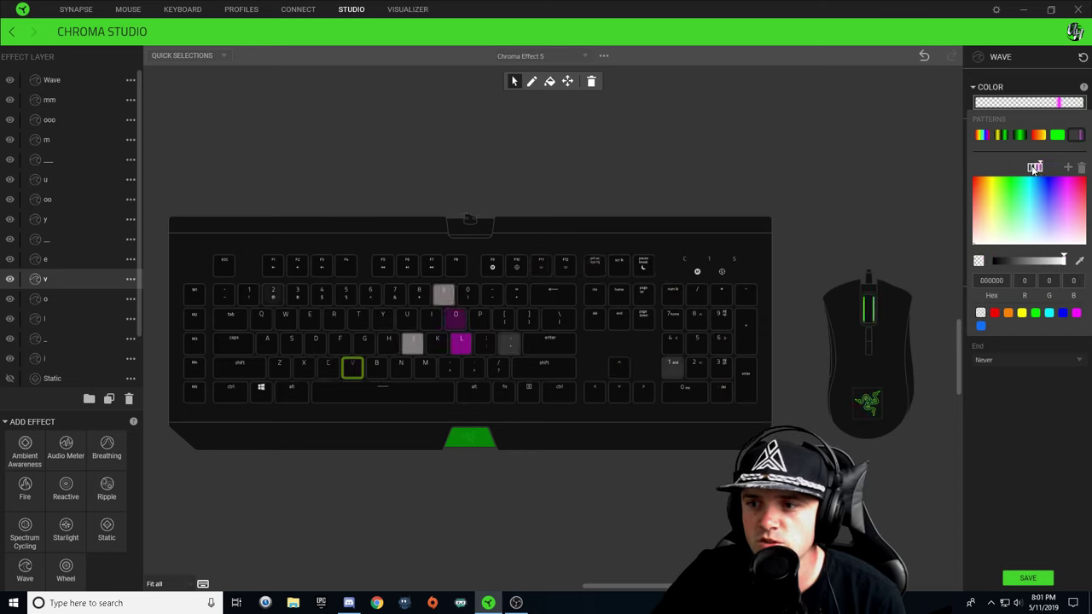
pyautogui.click(1075, 312)
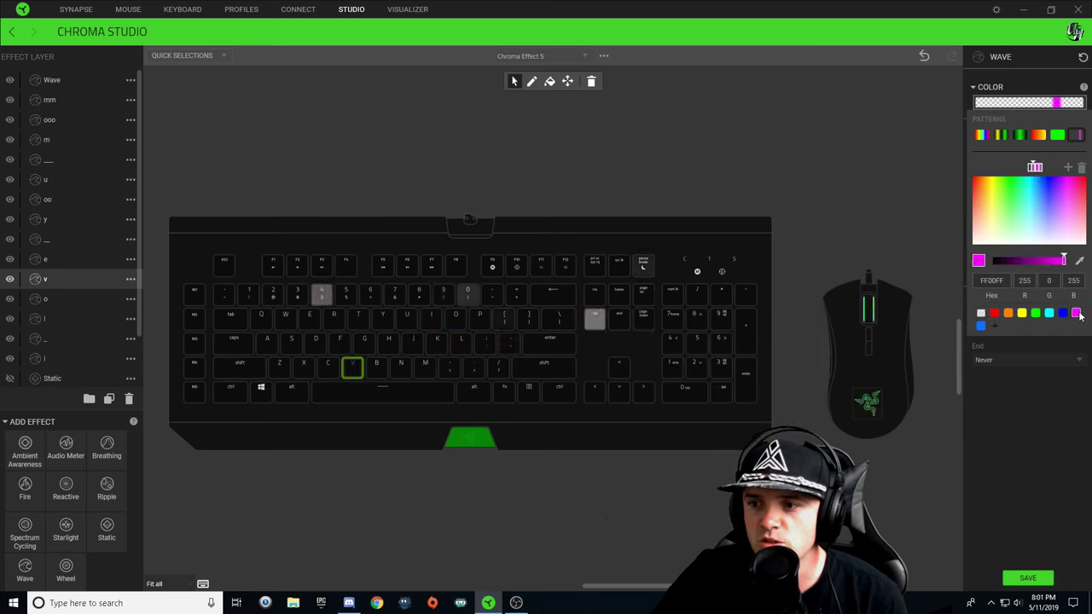
pyautogui.click(1059, 421)
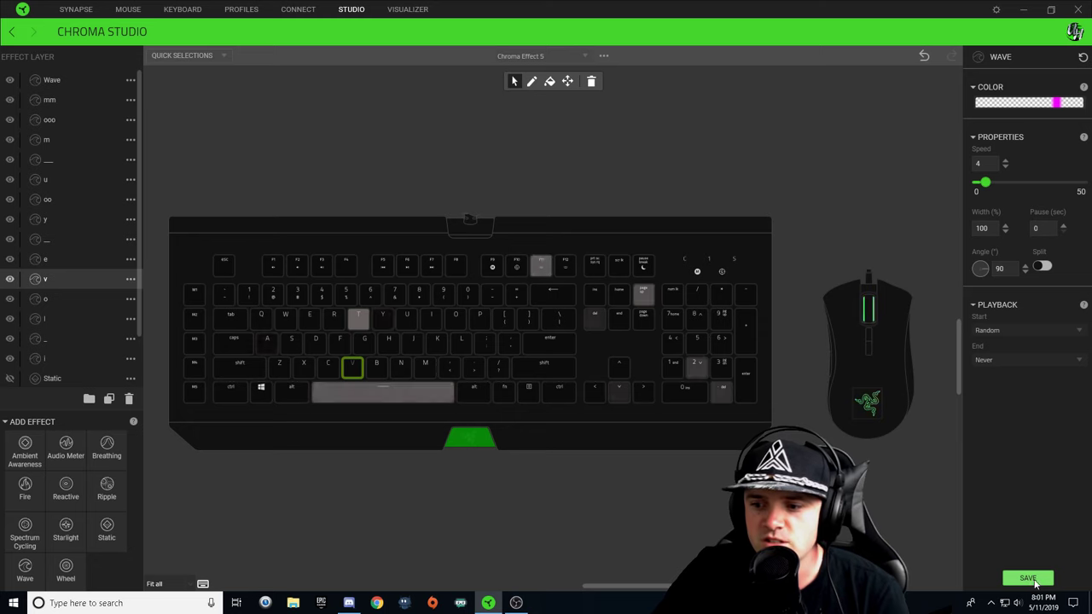
pyautogui.click(1029, 579)
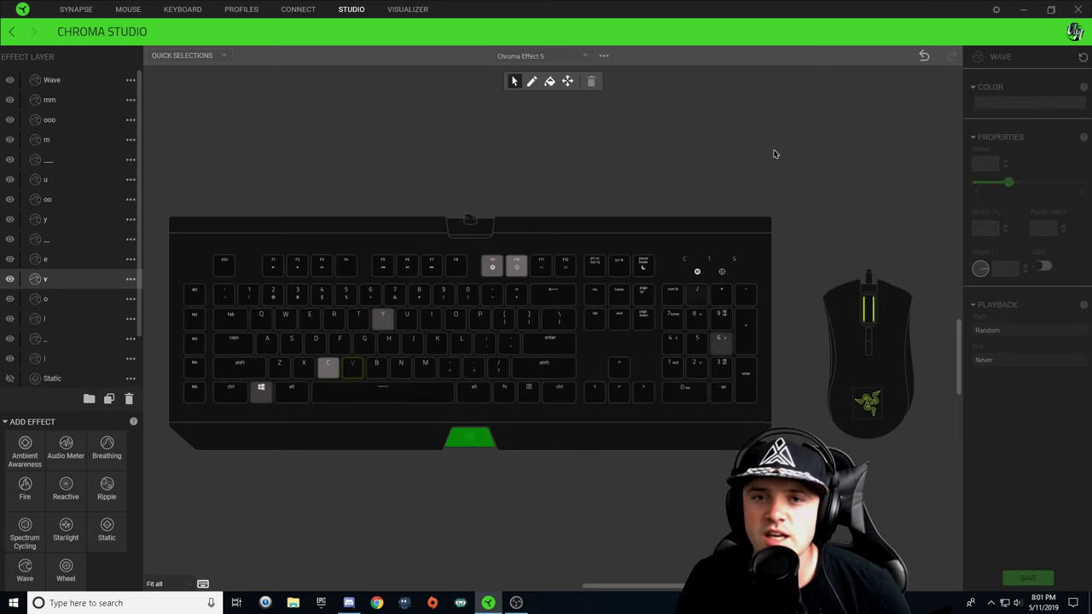